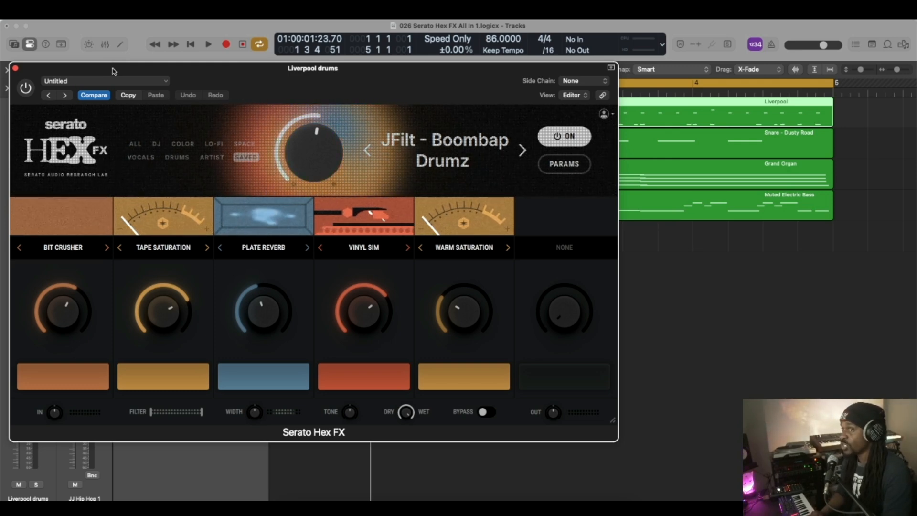
Step: Move the Hex FX window clear of the track list and solo the Liverpool drums track
left_click_drag(113, 71, 107, 72)
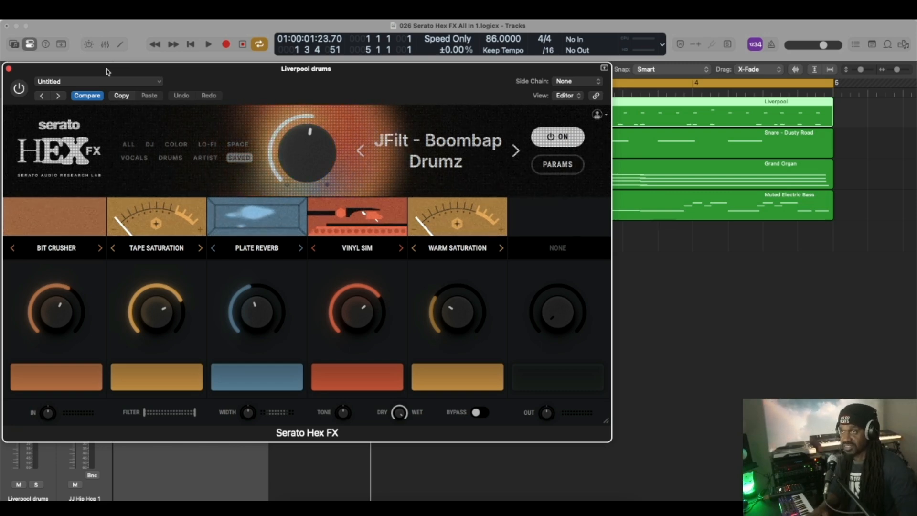
left_click_drag(330, 76, 288, 126)
left_click_drag(217, 124, 223, 161)
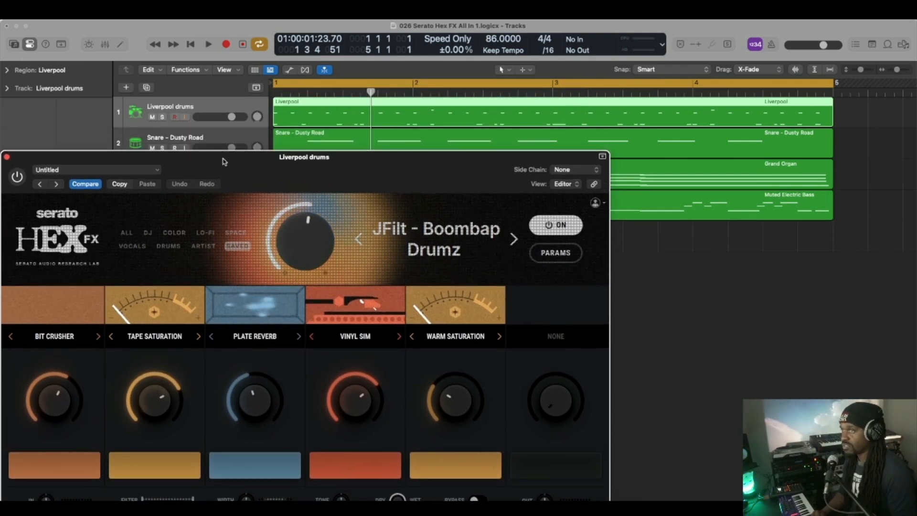
left_click(163, 118)
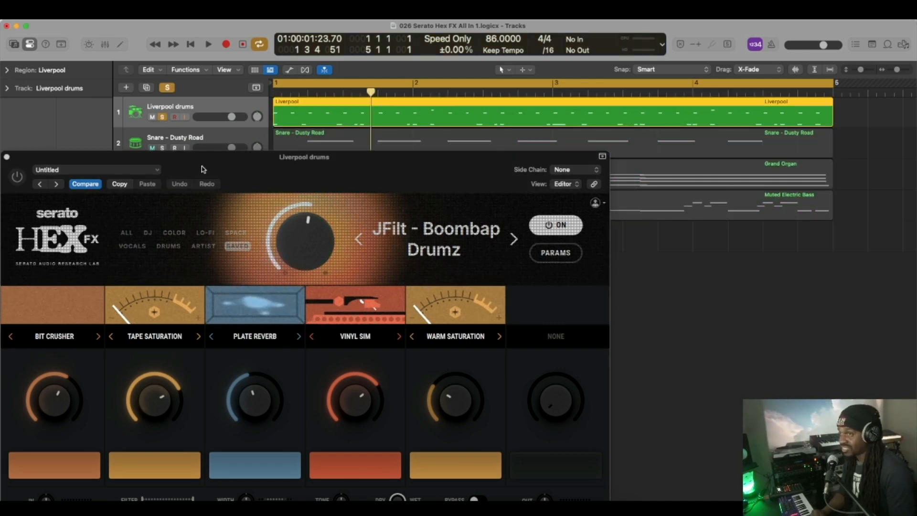
left_click_drag(209, 171, 217, 148)
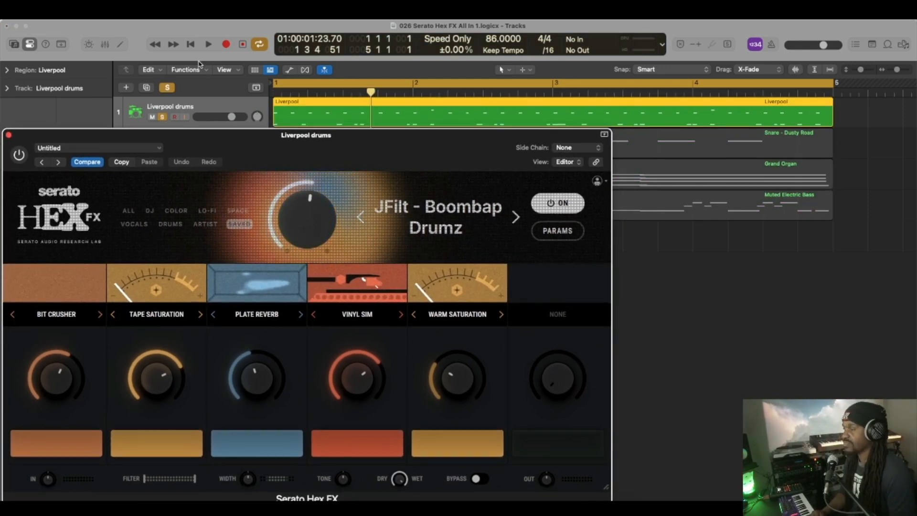
Step: Play the soloed drums with Hex FX bypassed, switch the effect on to compare, and stop playback
key("space")
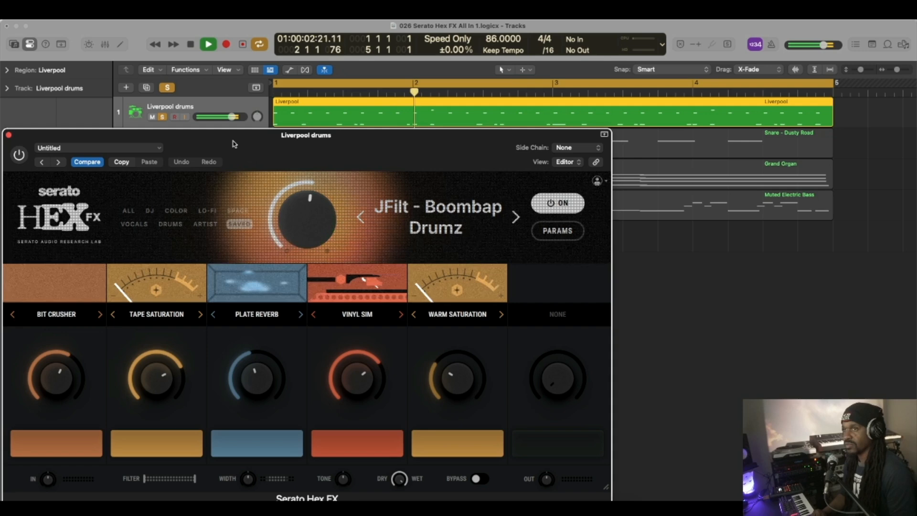
left_click(20, 155)
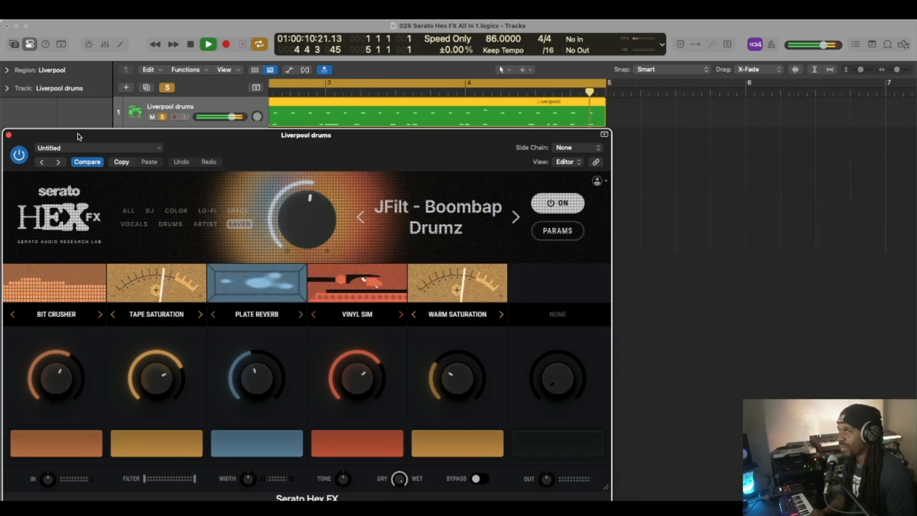
key("space")
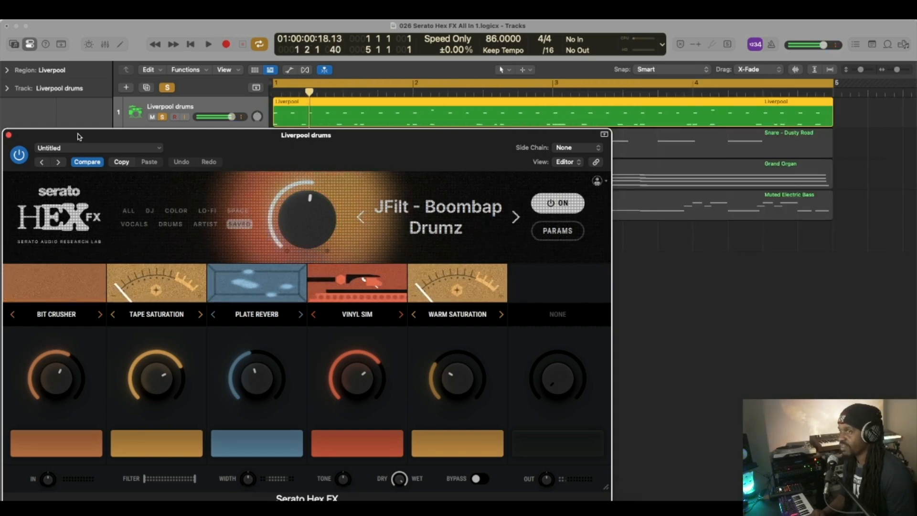
Step: Audition the drums while varying the main macro knob of the Boombap Drumz preset
left_click_drag(79, 136, 78, 114)
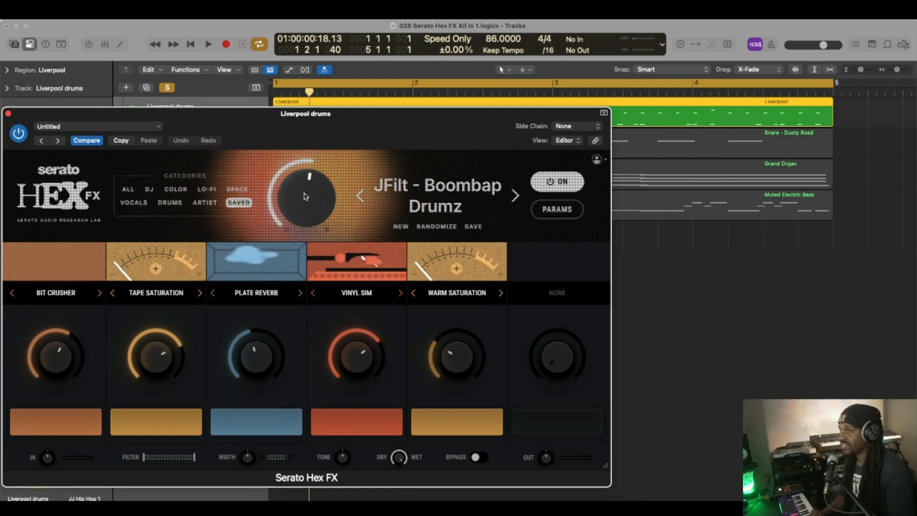
key("space")
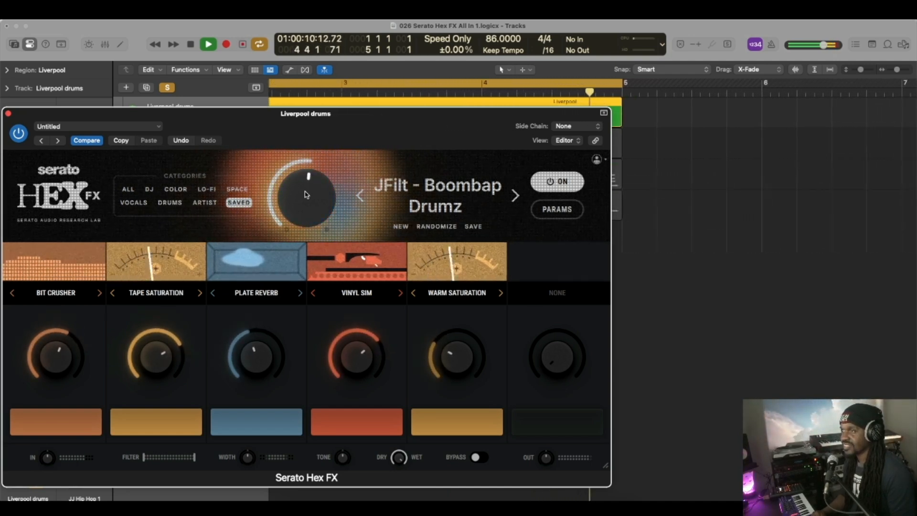
key("space")
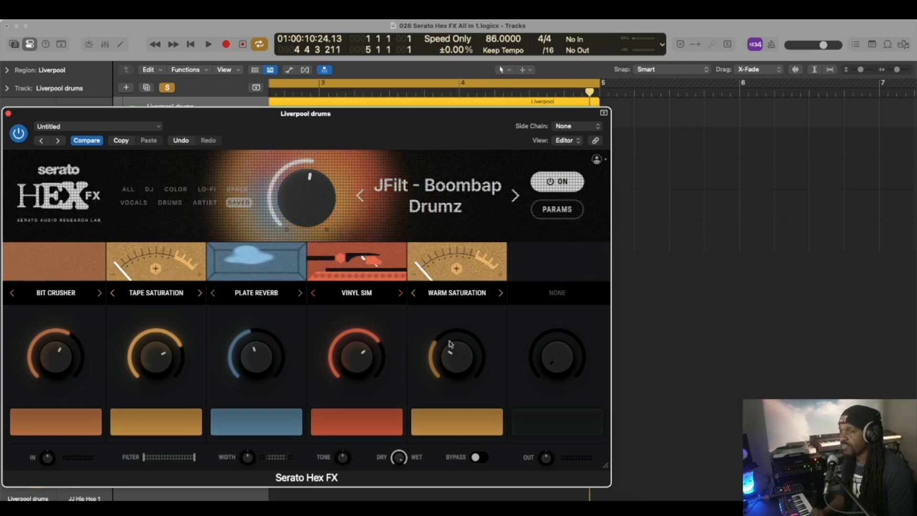
Step: Show the detailed effect parameters and unlink the Wow control and macro knob of the Vinyl Sim
left_click(555, 213)
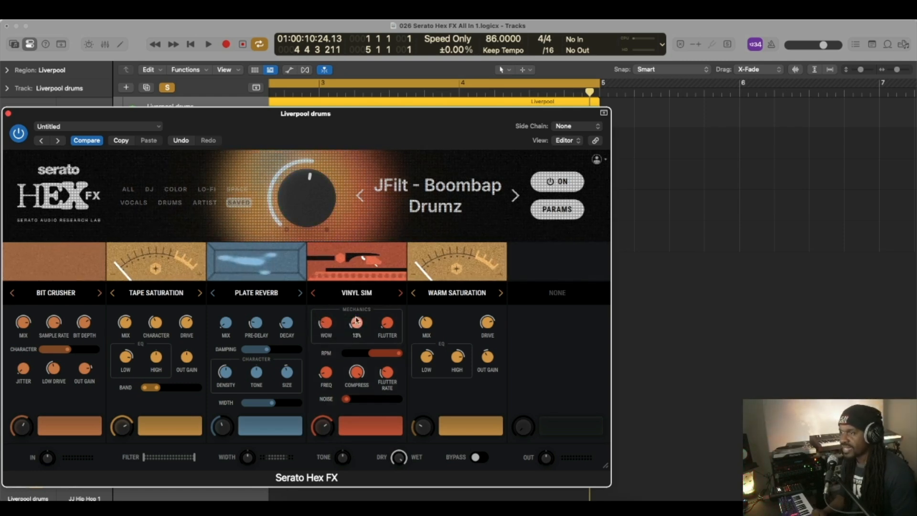
right_click(264, 149)
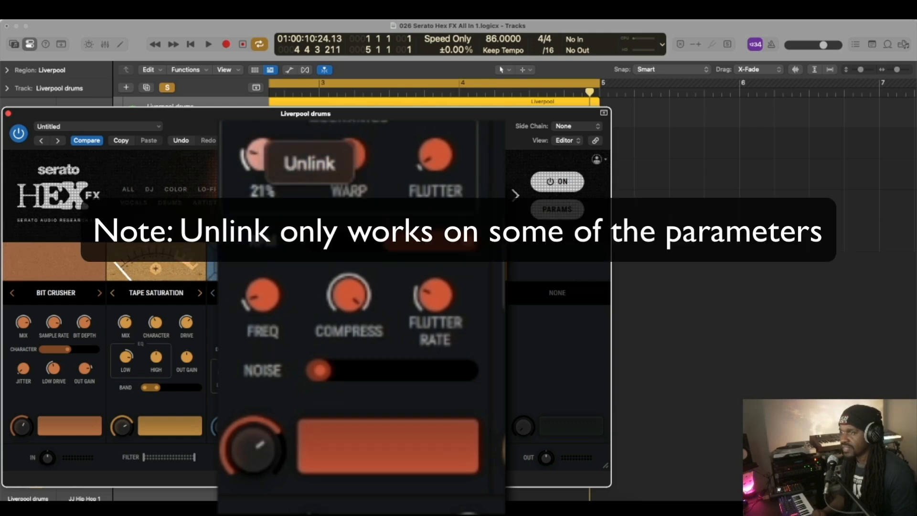
left_click(309, 163)
right_click(325, 427)
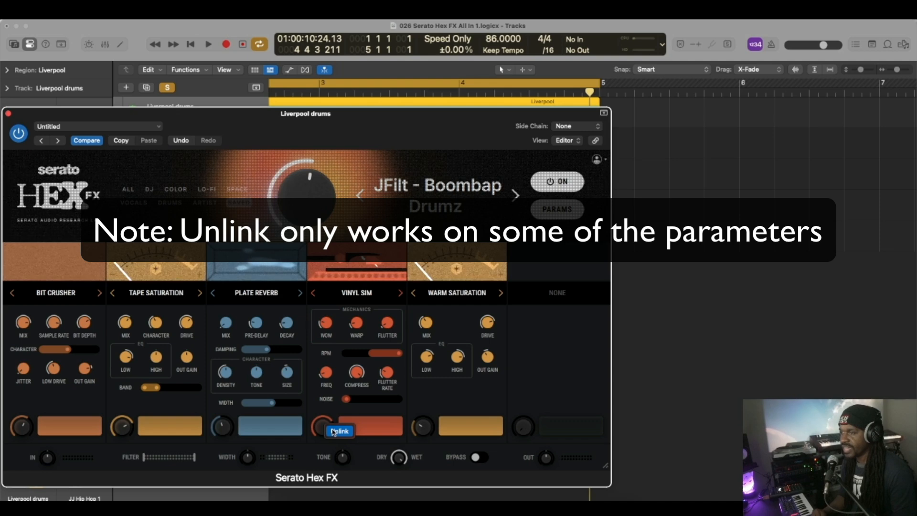
left_click(334, 432)
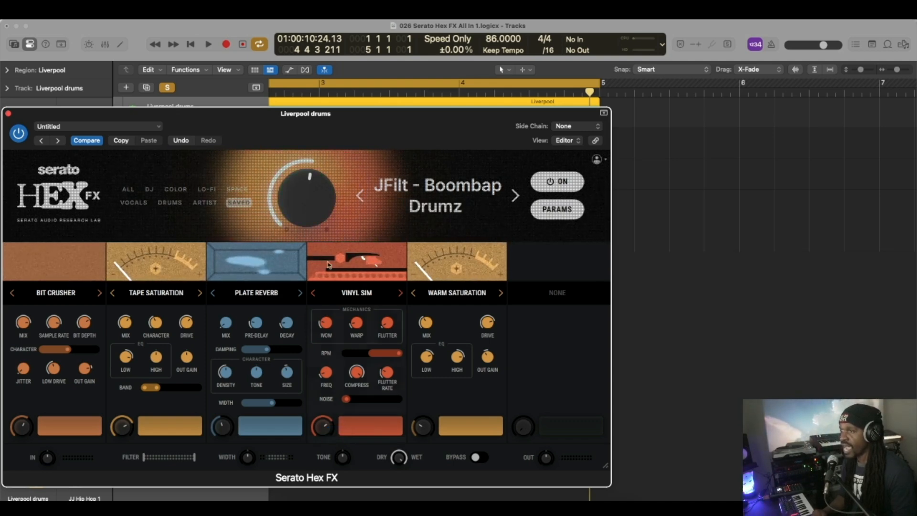
Step: Play the drums while sweeping the main macro, and link the Vinyl Sim knob to it again
key("space")
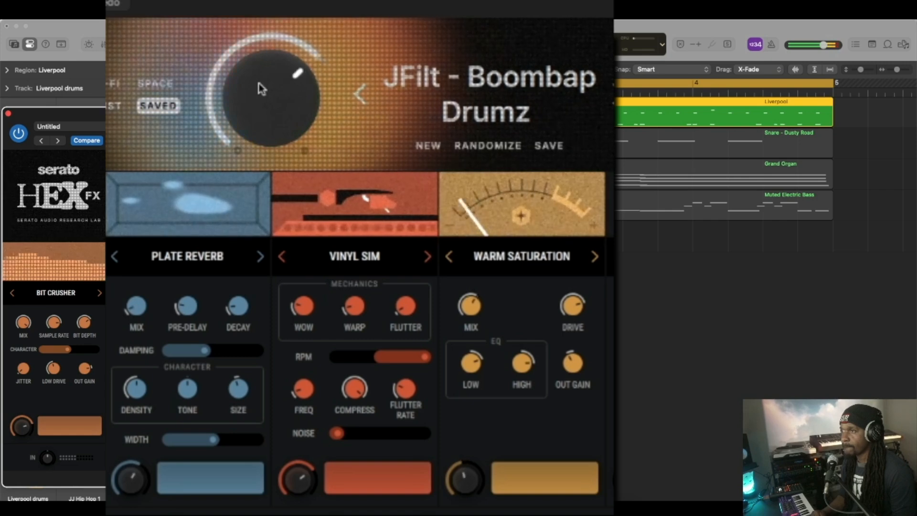
right_click(301, 480)
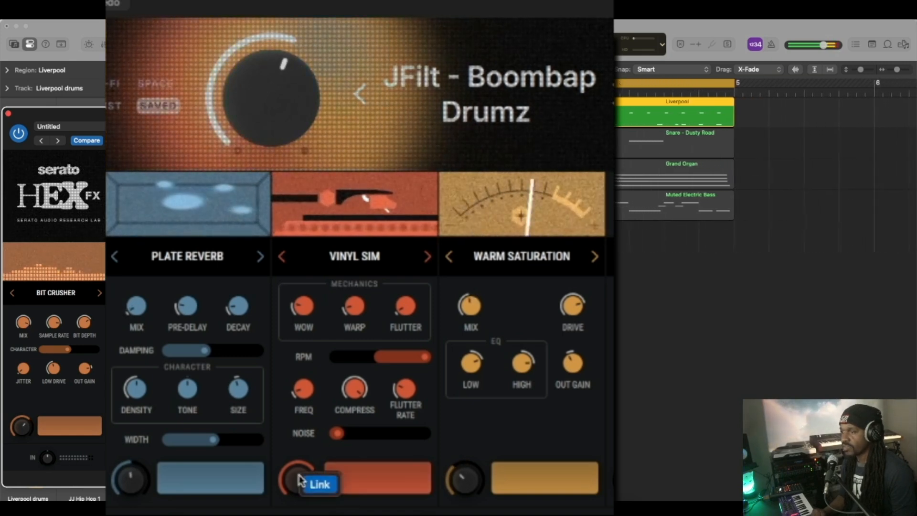
left_click(321, 486)
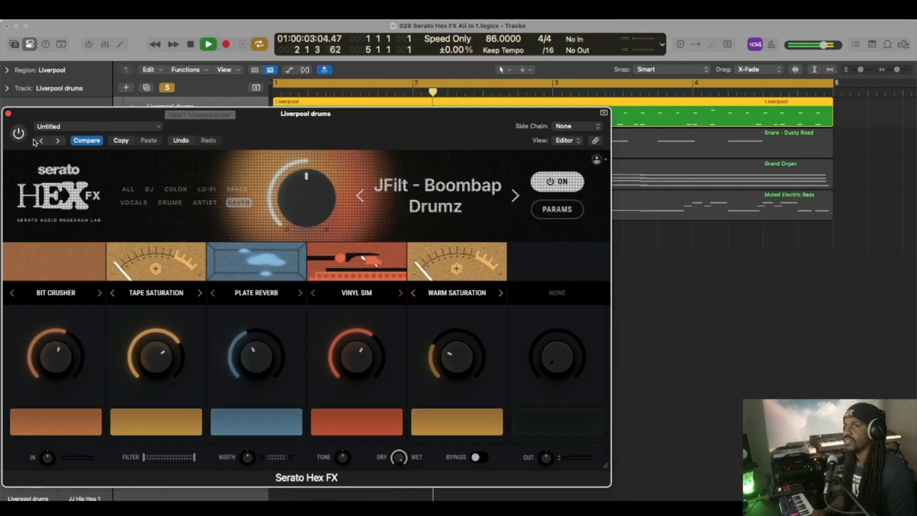
Step: Switch Hex FX back on for the playing drums, stop playback and close the plug-in window
left_click(18, 133)
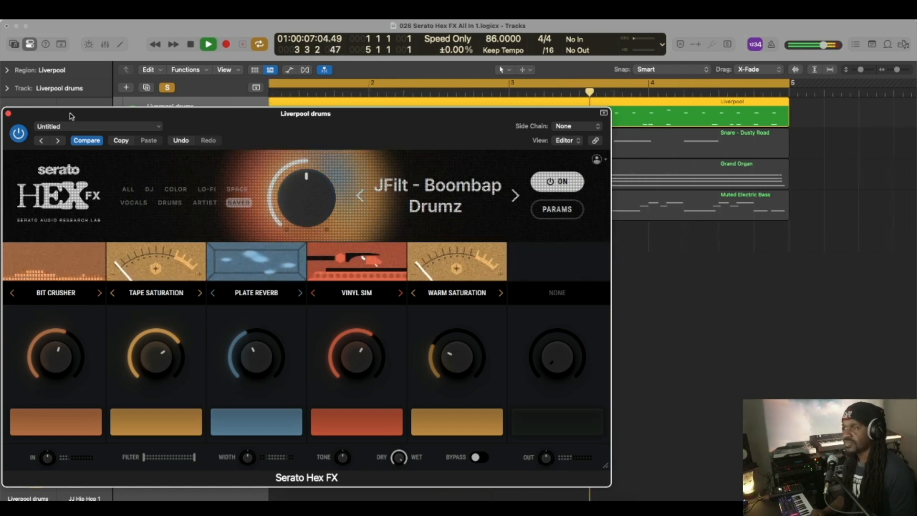
key("space")
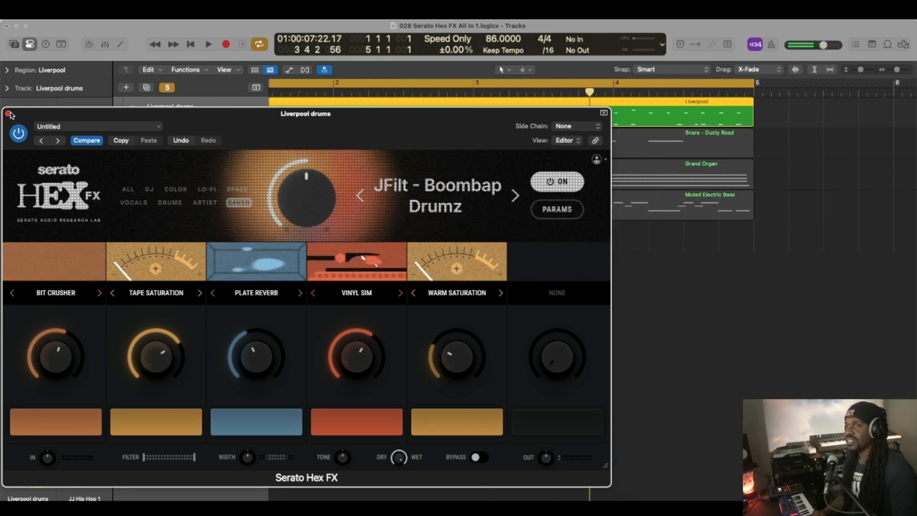
left_click(9, 114)
Step: Select the Snare - Dusty Road track and compare its sound with Hex FX off and on
left_click(194, 136)
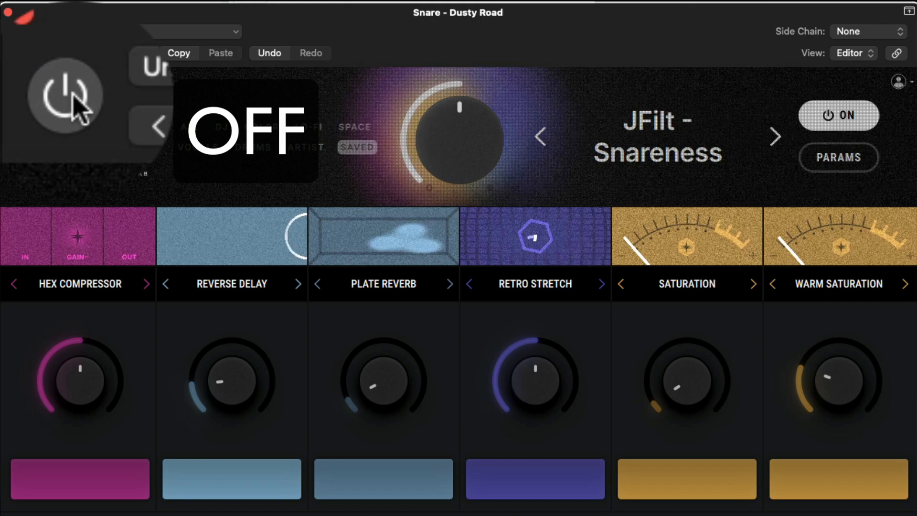
left_click(29, 43)
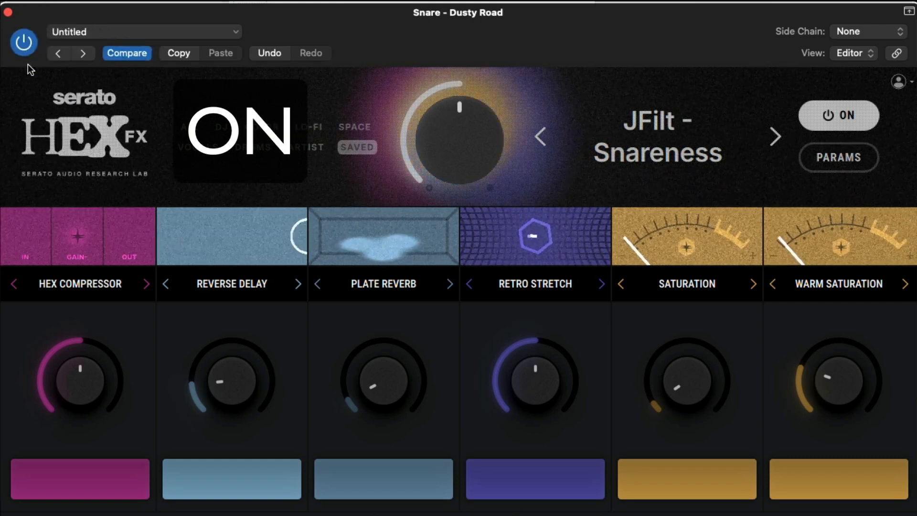
left_click(30, 42)
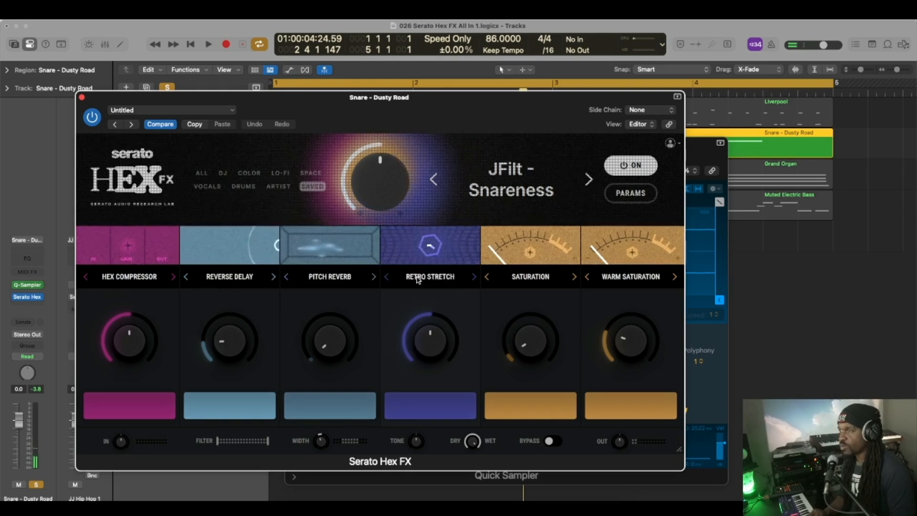
Step: Try swapping Retro Stretch with Pitch Reverb in the snare chain, restore their order and play the snare
left_click_drag(417, 279, 342, 285)
left_click_drag(426, 278, 330, 277)
key("space")
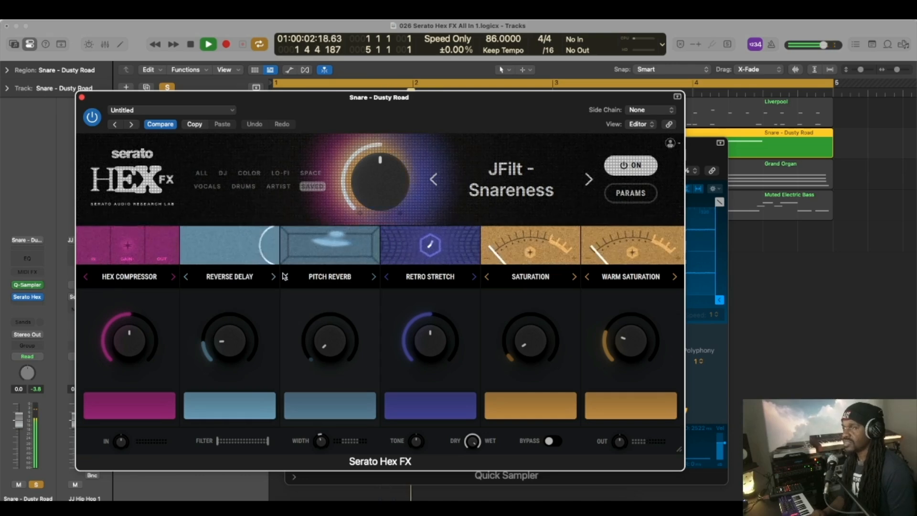
key("space")
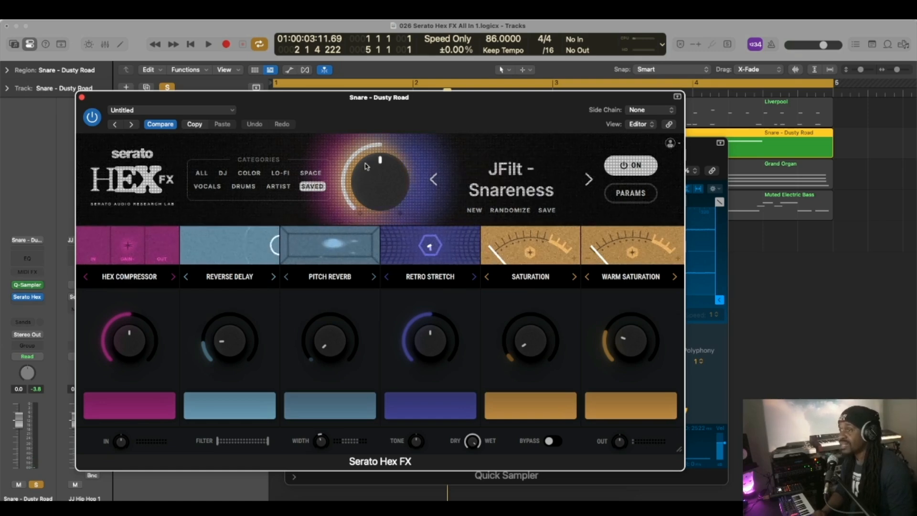
Step: Browse the effects available for the Pitch Reverb slot, including Distortion, Modulation, Reverb, Shapers and Time Stretch
left_click_drag(433, 102, 403, 103)
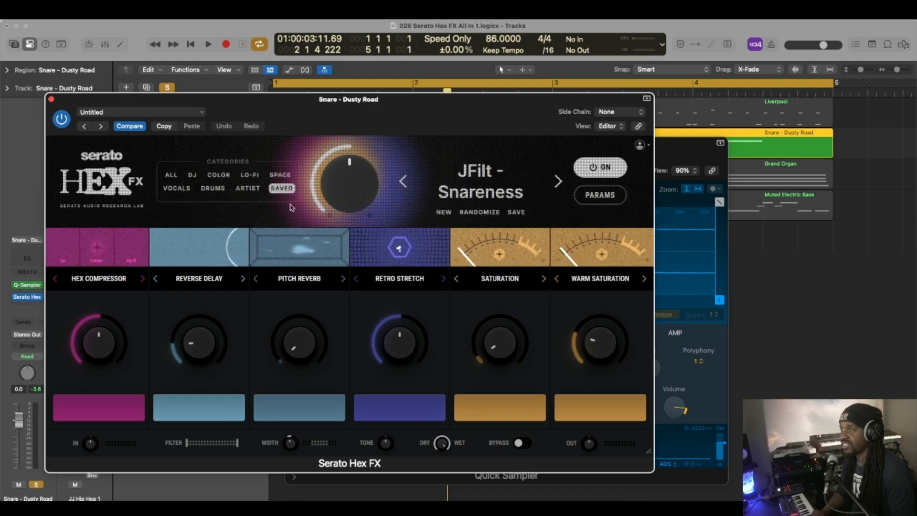
left_click(299, 278)
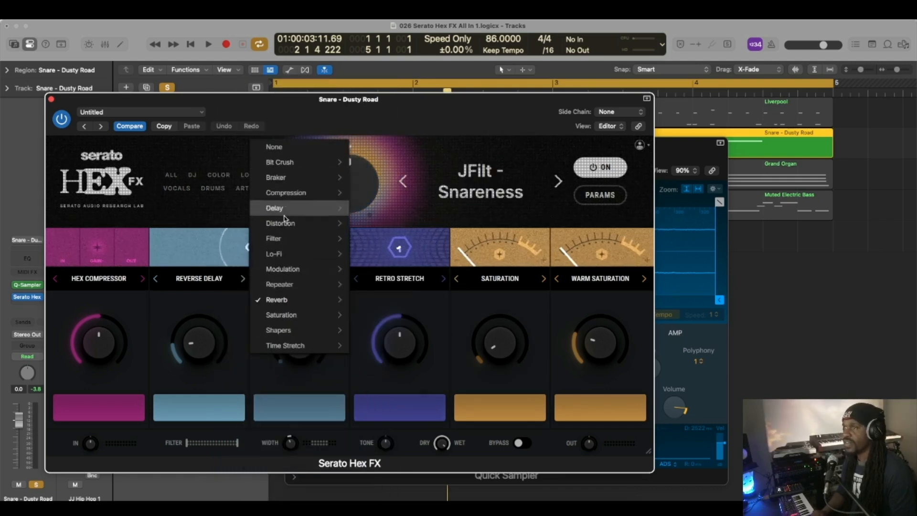
mouse_move(280, 161)
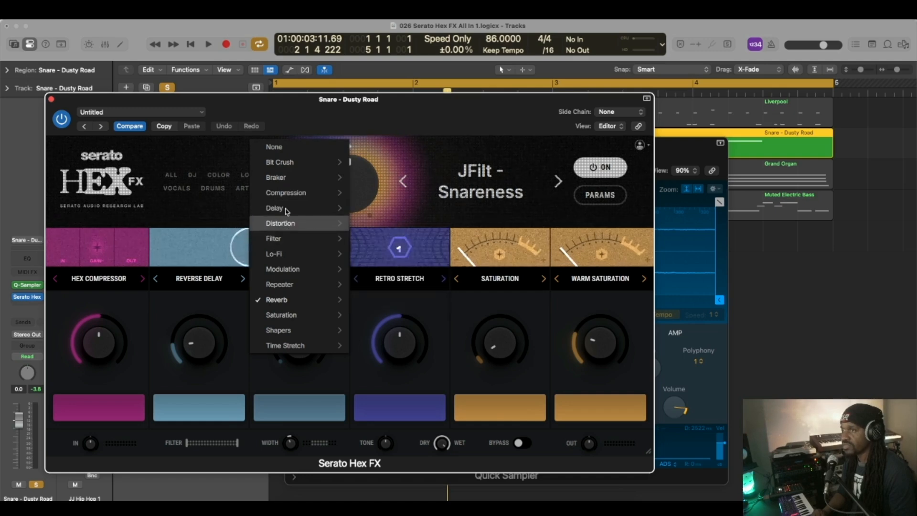
mouse_move(287, 227)
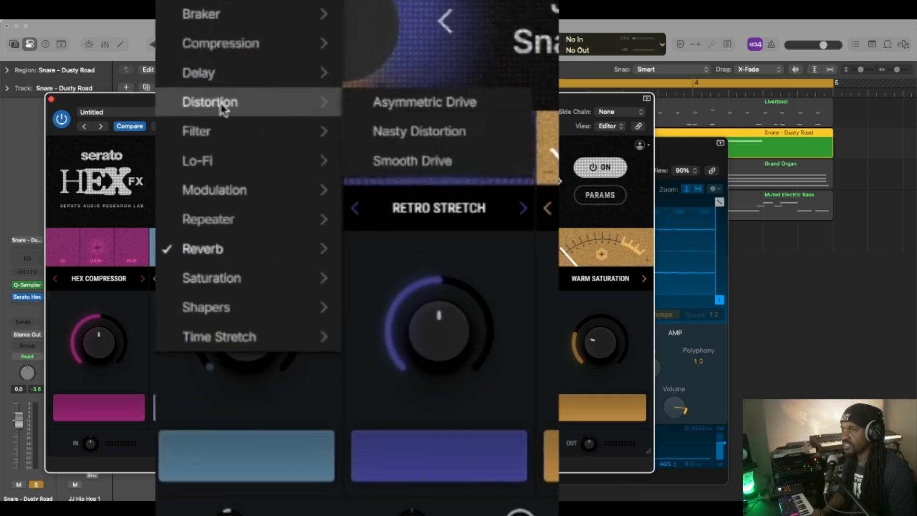
mouse_move(193, 182)
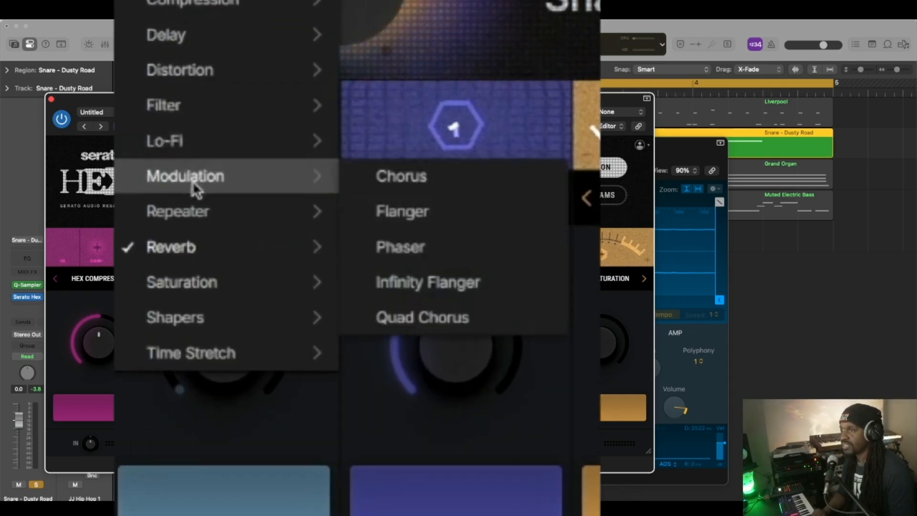
mouse_move(191, 245)
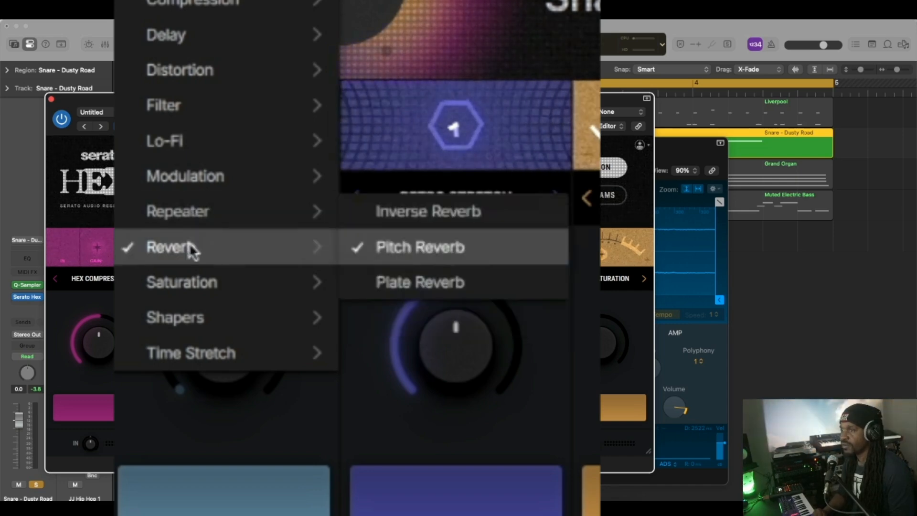
mouse_move(188, 288)
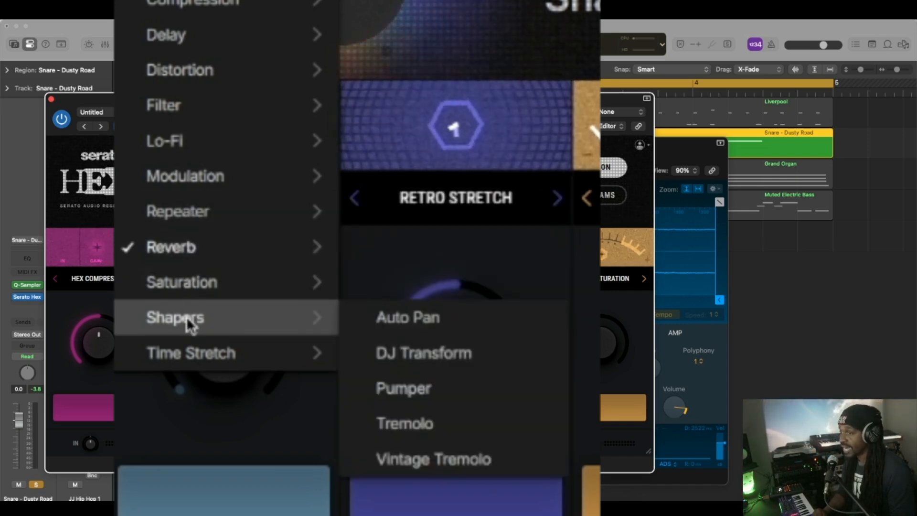
mouse_move(193, 360)
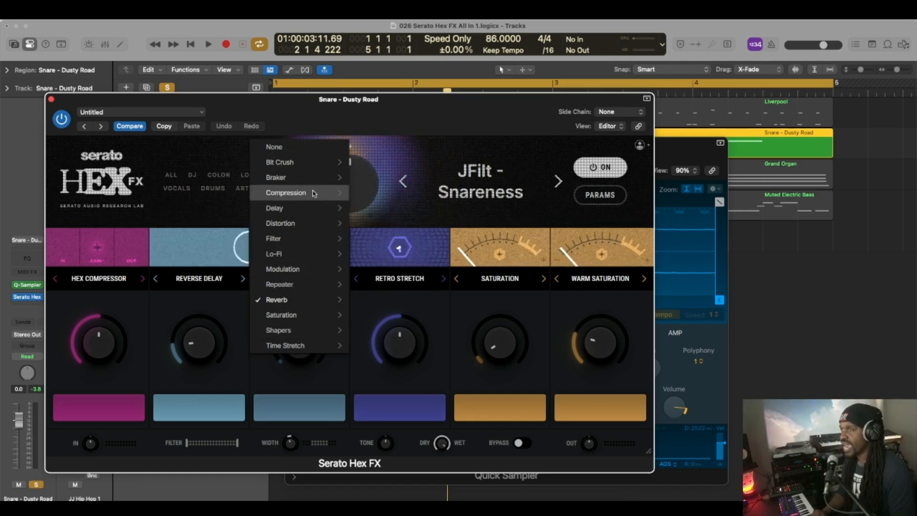
left_click(305, 114)
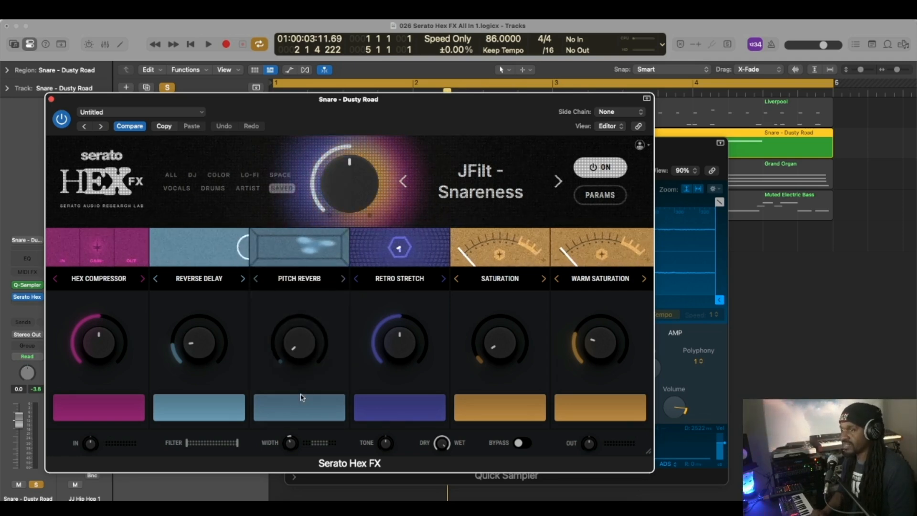
Step: Choose Pitch Reverb for the snare chain's third effect slot during playback, and stop playback
key("space")
left_click(299, 278)
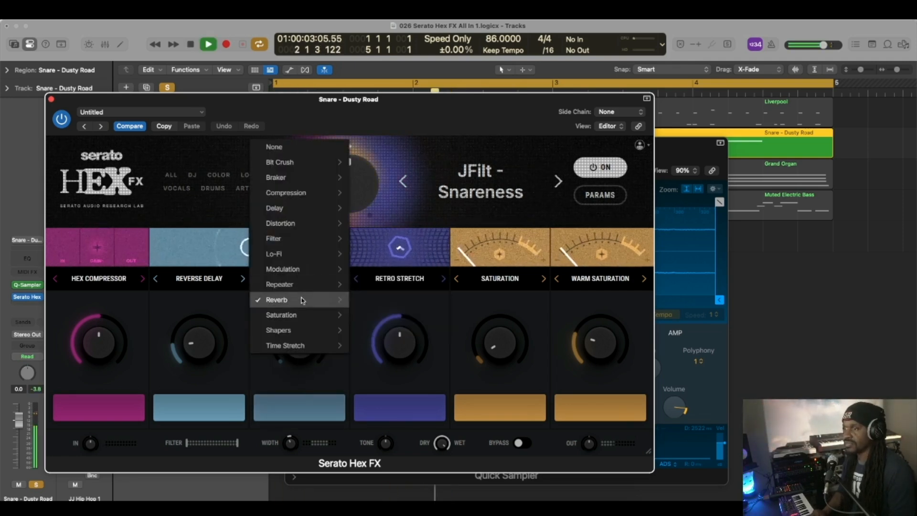
mouse_move(302, 299)
left_click(377, 299)
key("space")
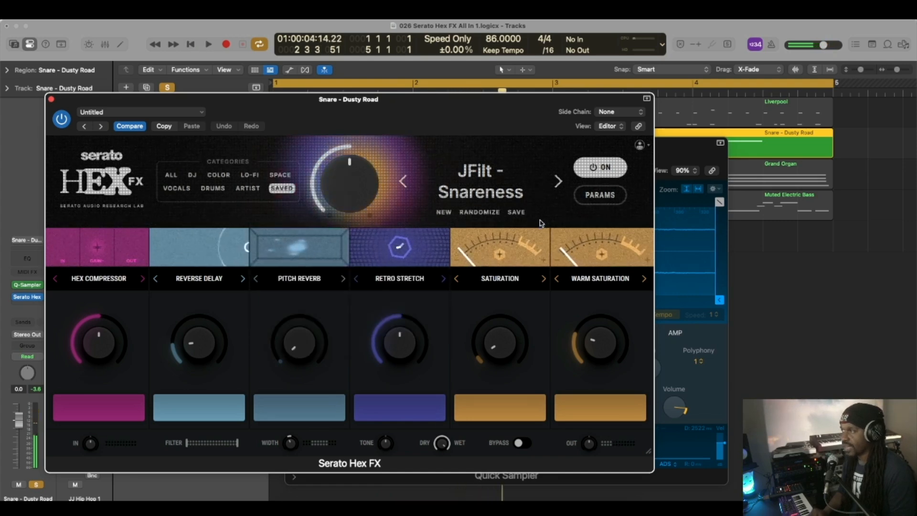
Step: Show the detailed effect parameters and adjust Pitch Reverb's pitch, mix, density, tone and width while the snare plays
left_click(588, 198)
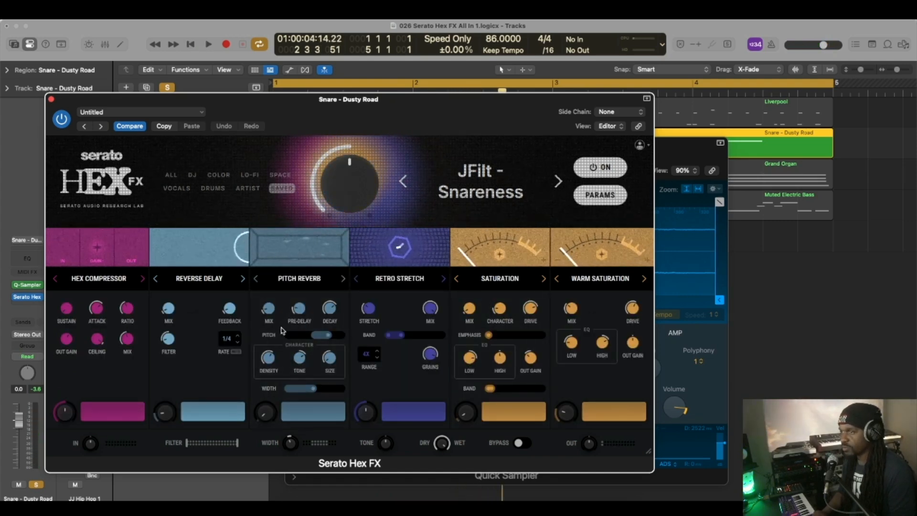
key("space")
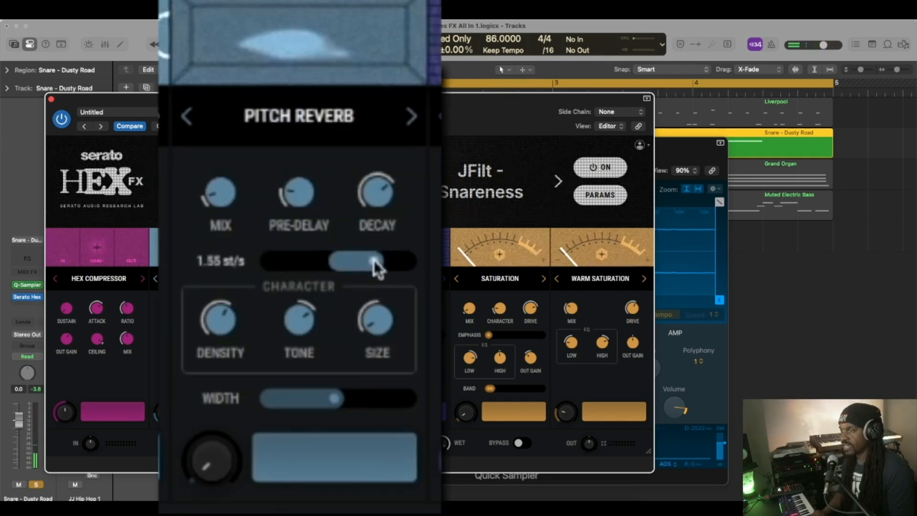
mouse_move(375, 263)
left_mouse_down()
mouse_move(393, 263)
mouse_move(374, 262)
left_mouse_up()
left_click_drag(220, 200, 230, 205)
mouse_move(218, 319)
left_mouse_down()
mouse_move(210, 311)
mouse_move(222, 323)
left_mouse_up()
left_click_drag(299, 319, 301, 311)
mouse_move(337, 409)
left_mouse_down()
mouse_move(373, 397)
mouse_move(345, 404)
mouse_move(327, 397)
left_mouse_up()
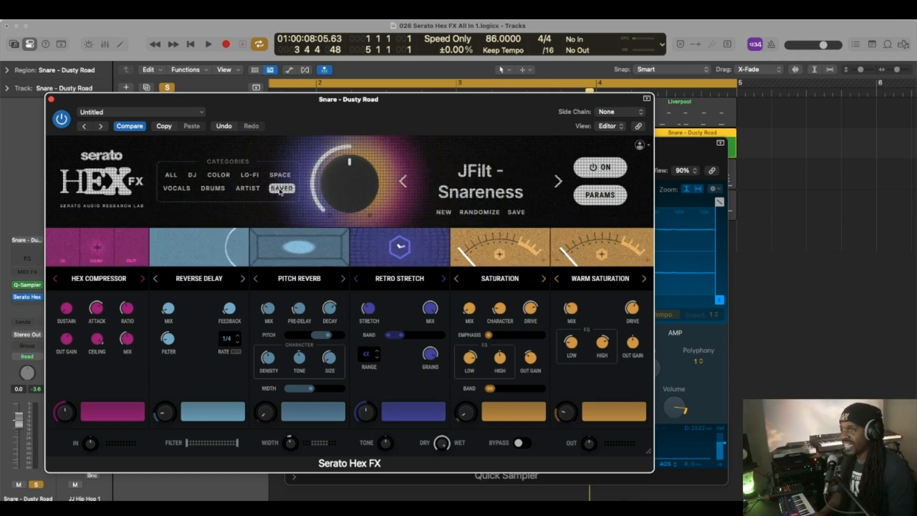
Step: Randomize the snare's effect chain repeatedly during playback until it combines Roll Out and Reverse Delay, and stop playback
left_click(476, 215)
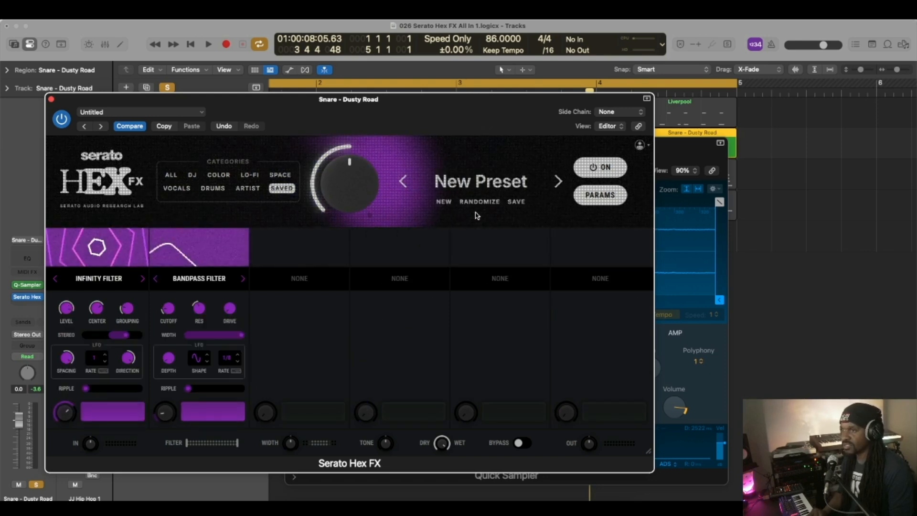
key("space")
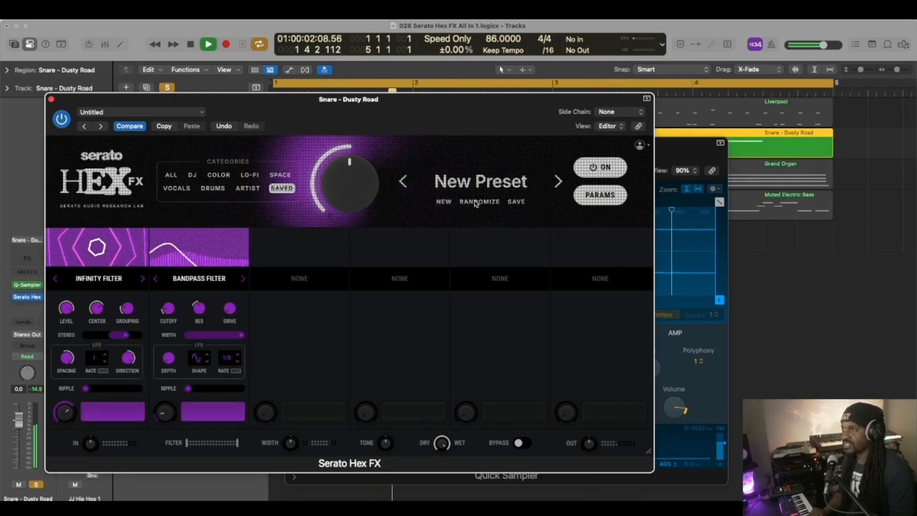
left_click(475, 202)
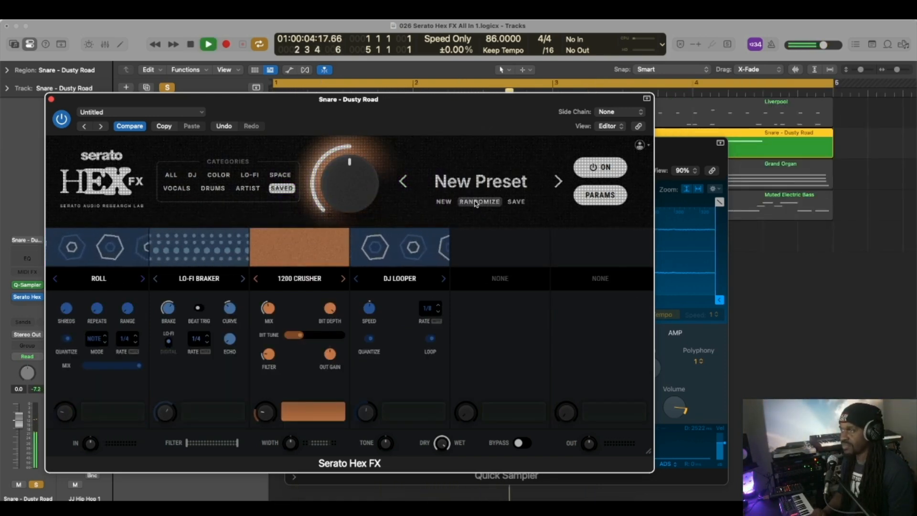
left_click(476, 202)
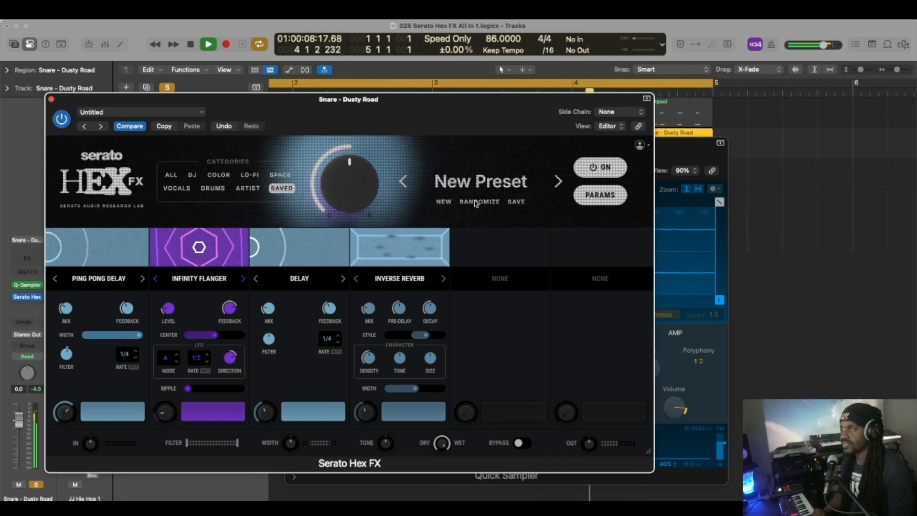
left_click(476, 202)
left_click(476, 202)
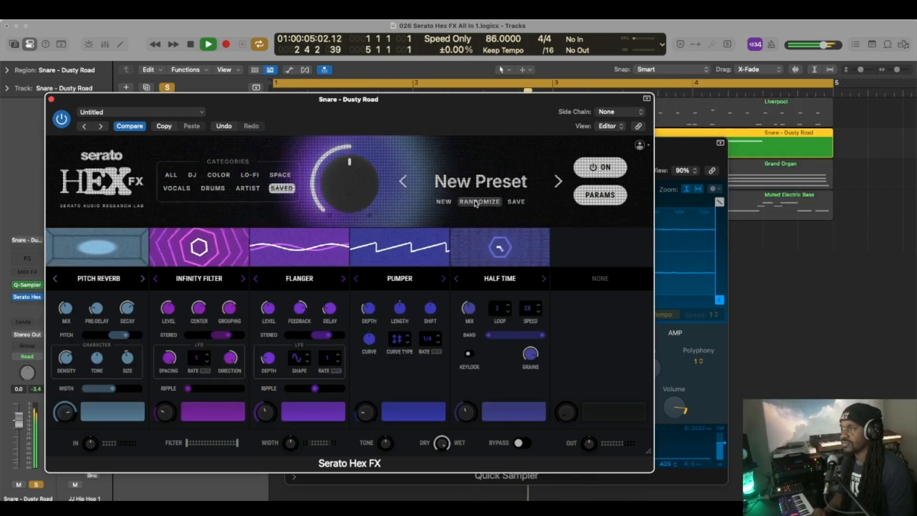
left_click(475, 202)
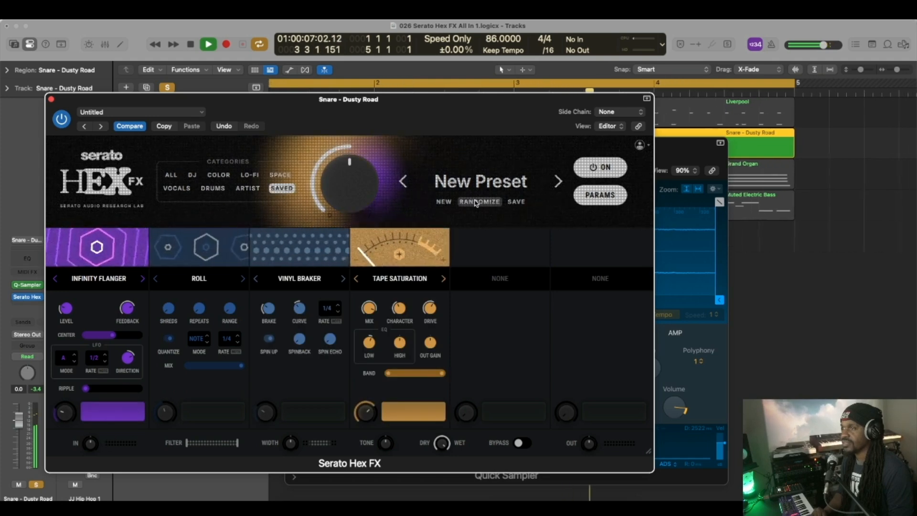
left_click(475, 203)
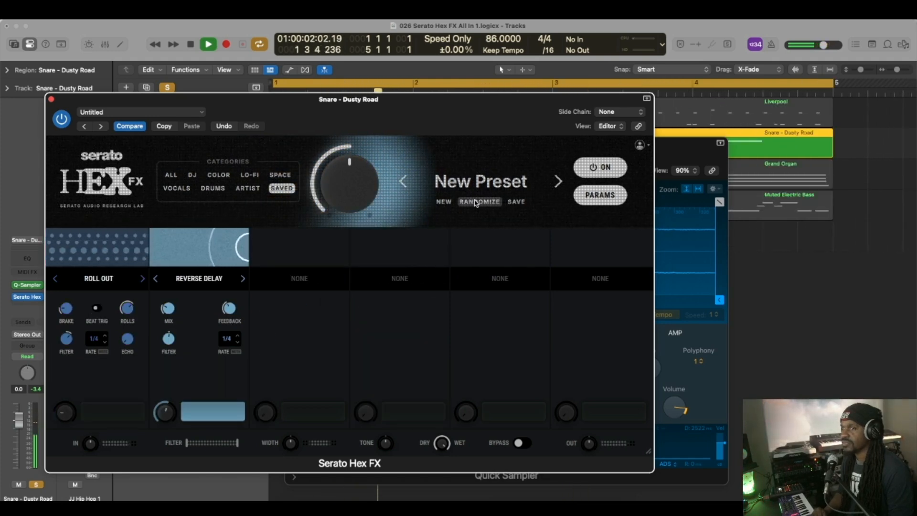
key("space")
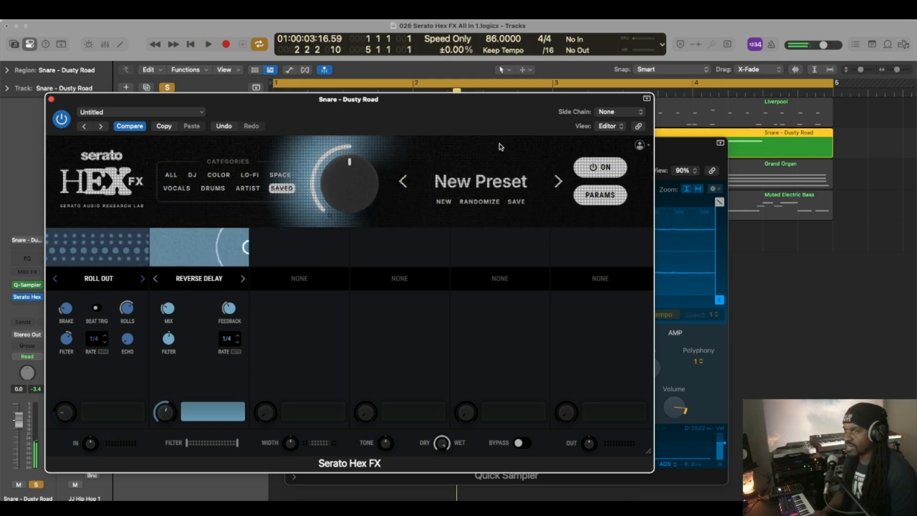
Step: Save the randomized effect chain as a preset named Reverse Delay FX
left_click(516, 202)
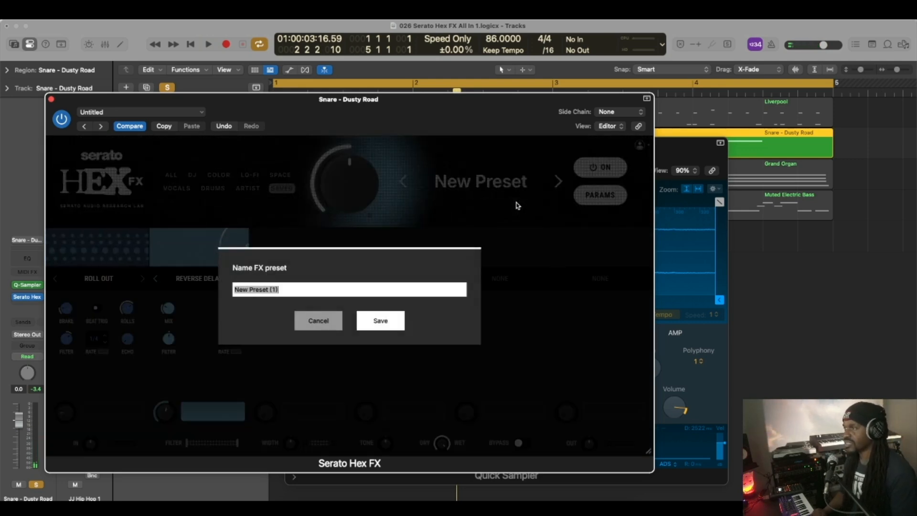
type("Reverse Da")
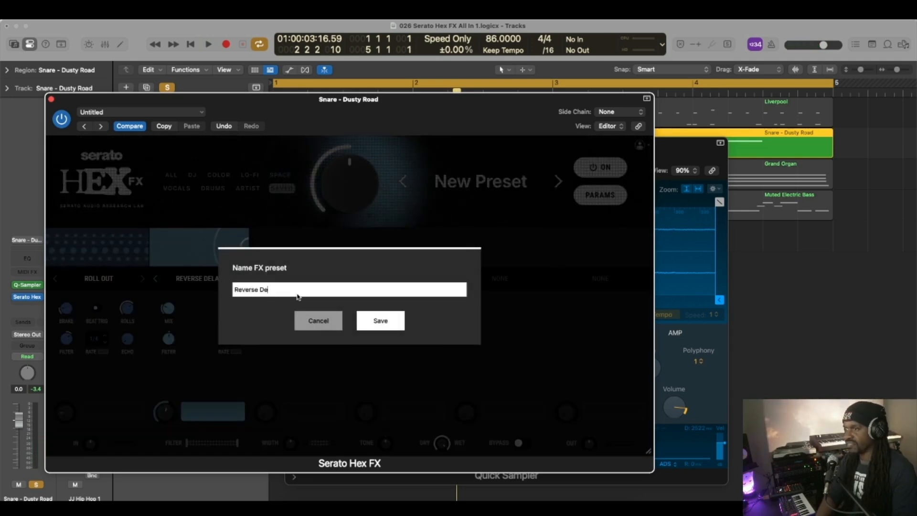
type("lay FX")
left_click(377, 321)
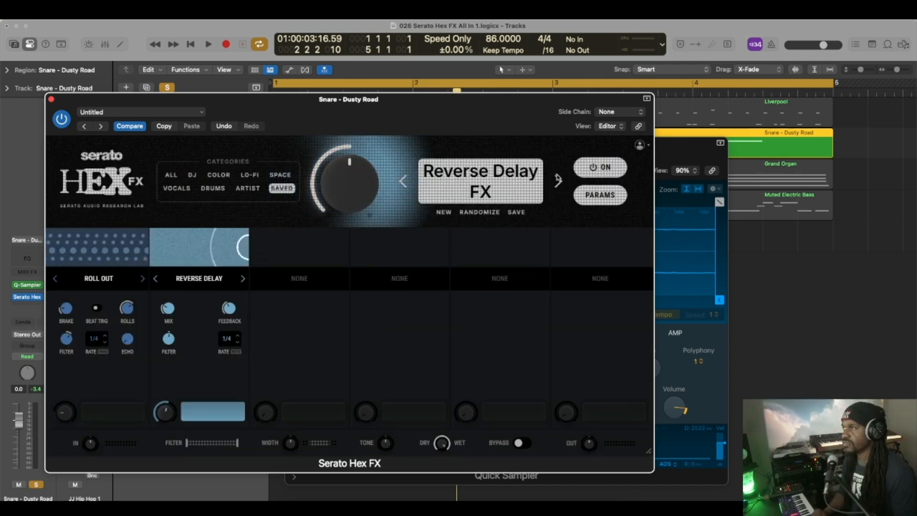
Step: List the saved presets and show the Reverse Delay FX preset in Finder
left_click(500, 182)
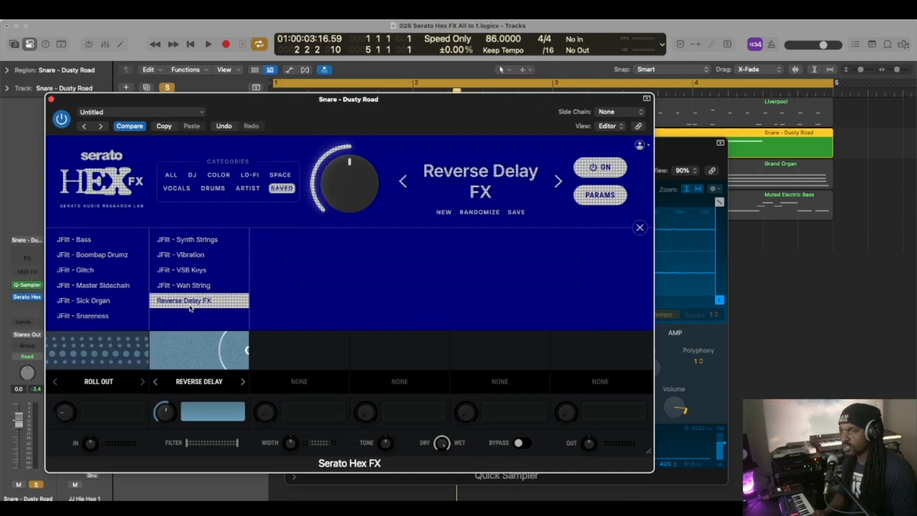
right_click(190, 303)
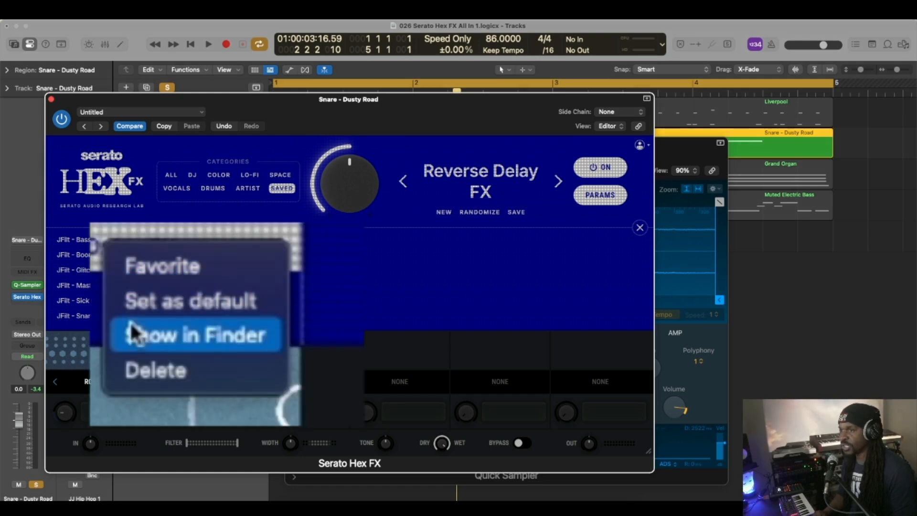
left_click(139, 337)
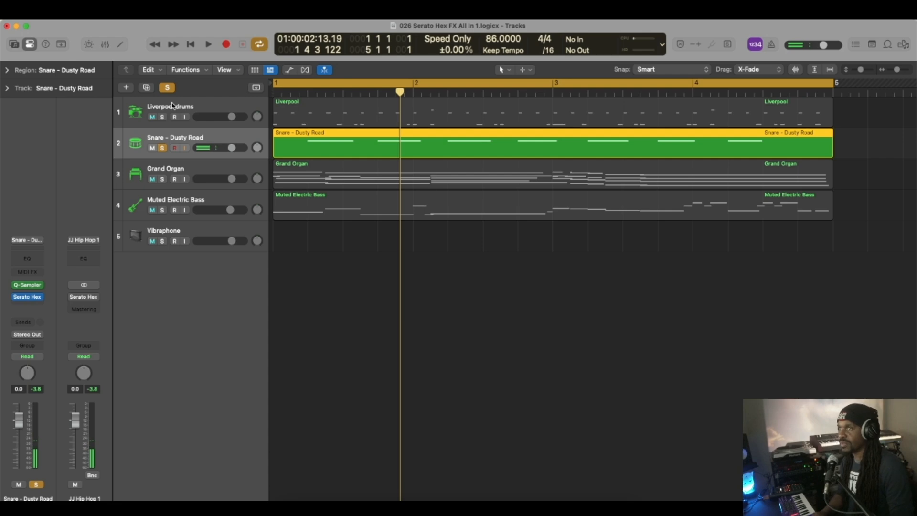
Step: Solo the Liverpool drums and Grand Organ tracks alongside the snare during playback
left_click(162, 117)
key("space")
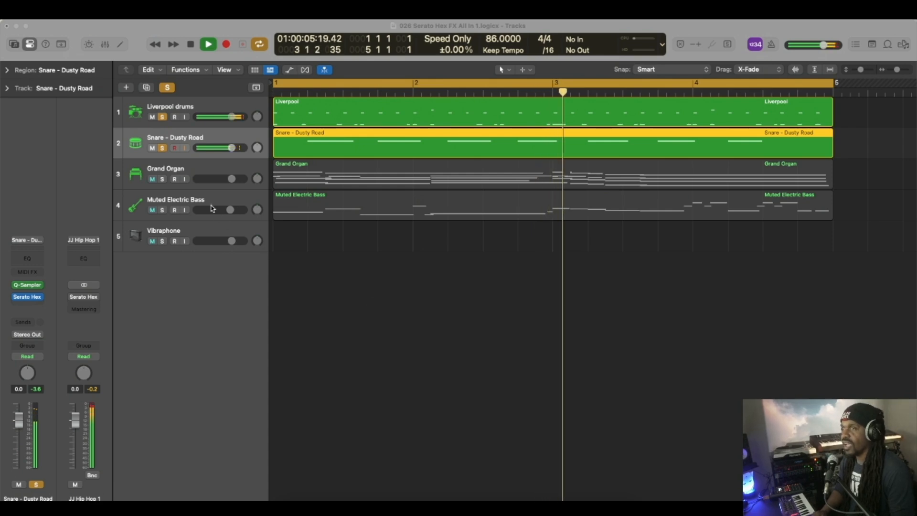
left_click(203, 176)
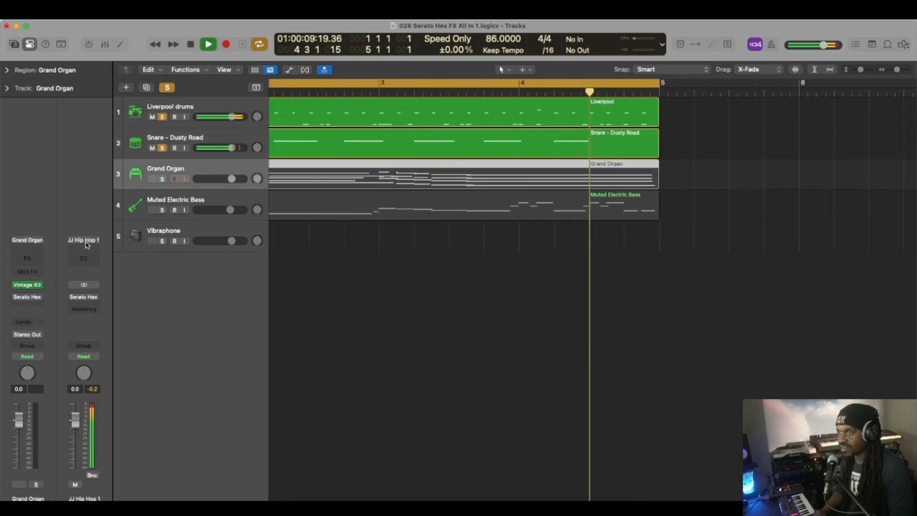
left_click(162, 179)
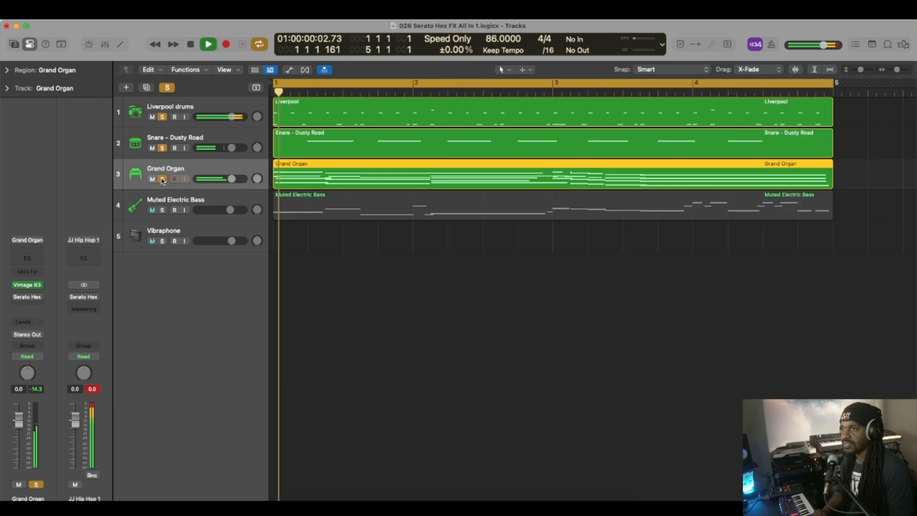
Step: View the Grand Organ's Vintage B3 instrument, close it and play the soloed drums, snare and organ together
left_click(29, 286)
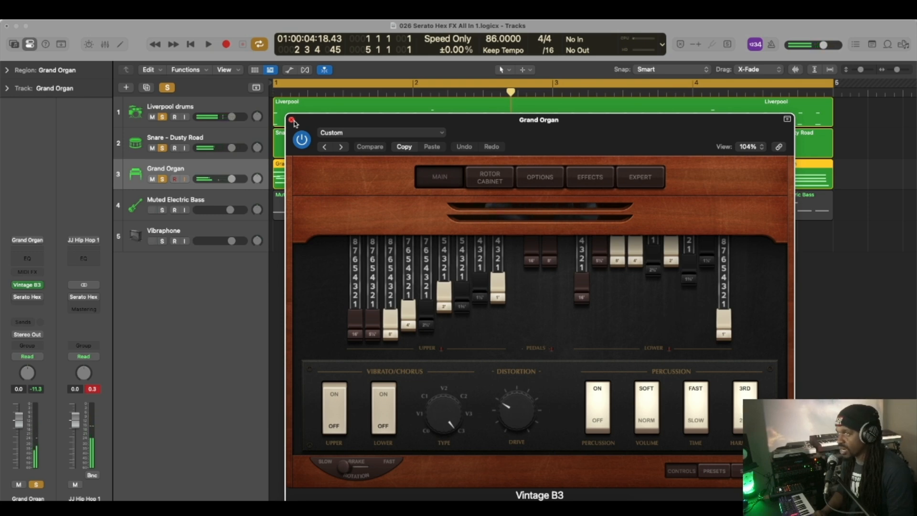
left_click(292, 121)
key("space")
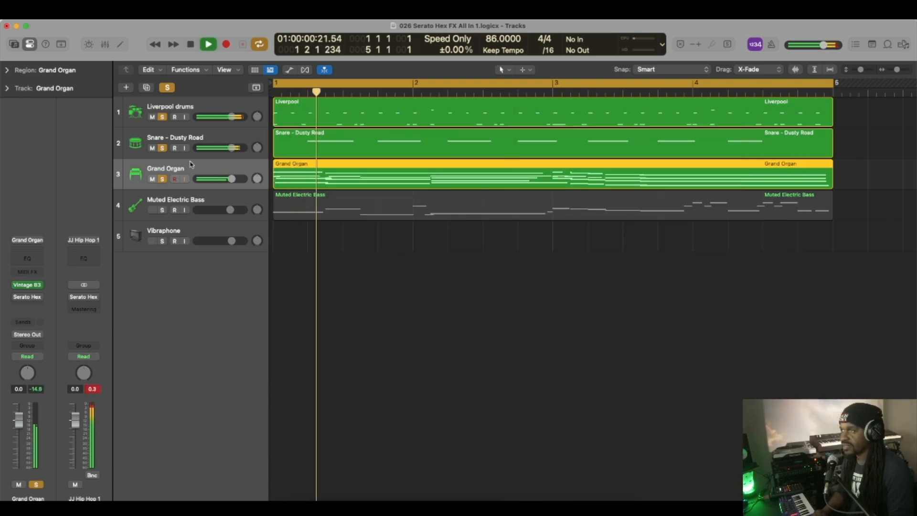
key("space")
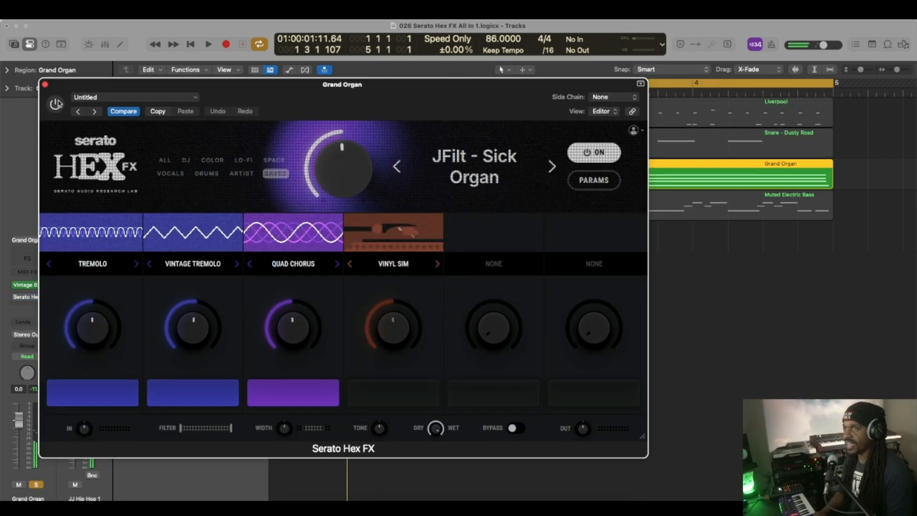
Step: Play the Grand Organ with Hex FX off, switch the effect on to compare, and stop playback
key("space")
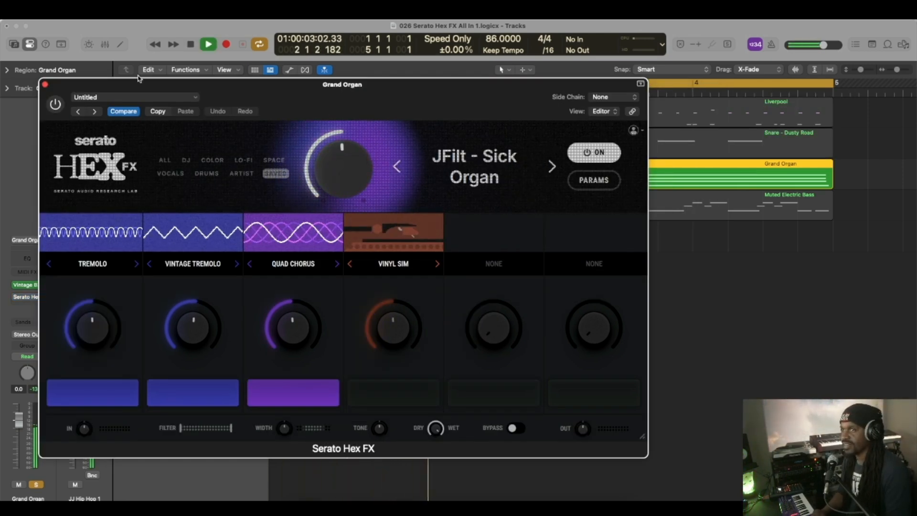
left_click(55, 104)
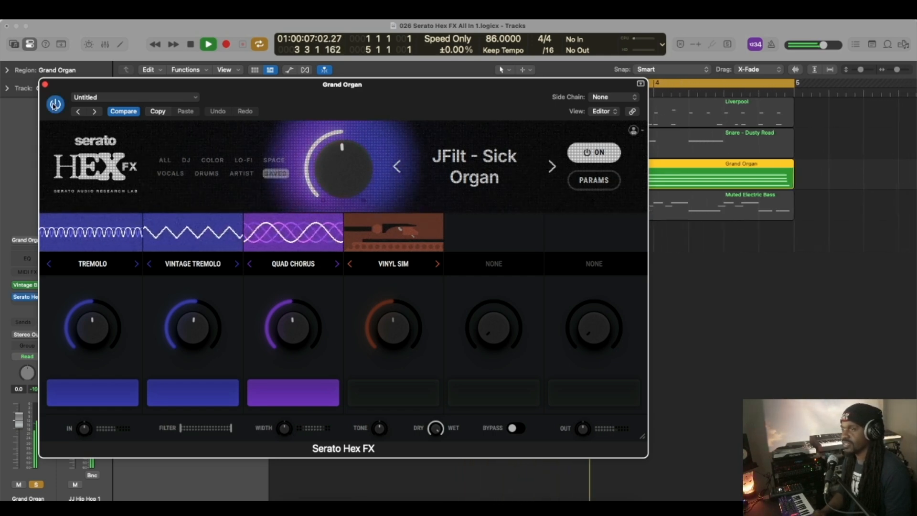
key("space")
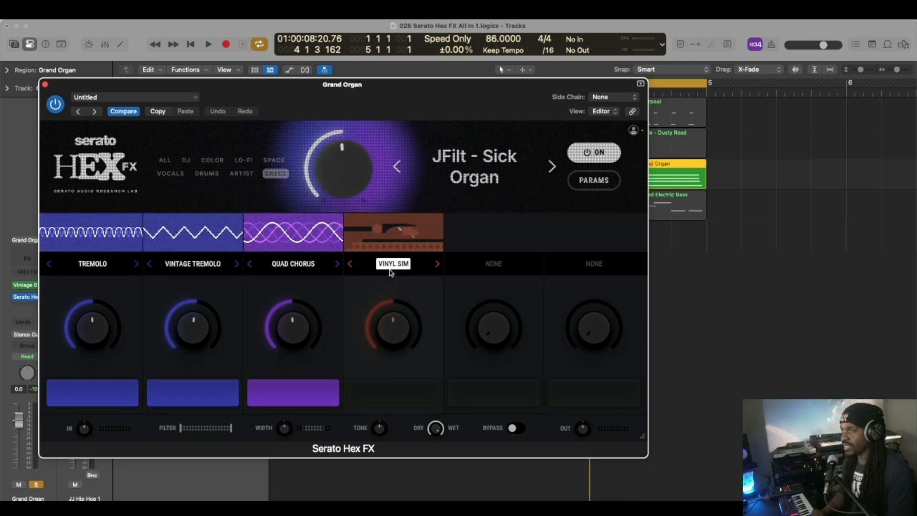
Step: Audition the Vinyl Sim effect in the JFilt - Sick Organ chain by enabling it during organ playback
left_click(387, 389)
left_click(387, 390)
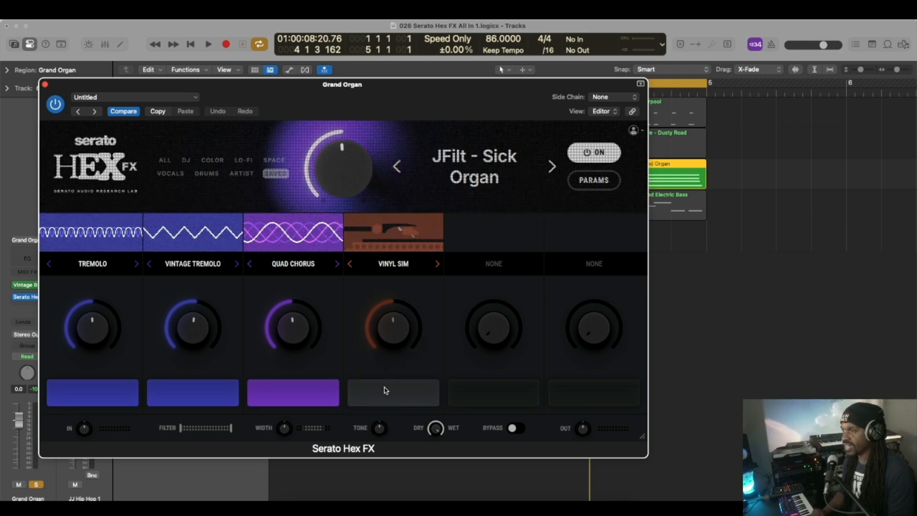
key("space")
left_click(387, 390)
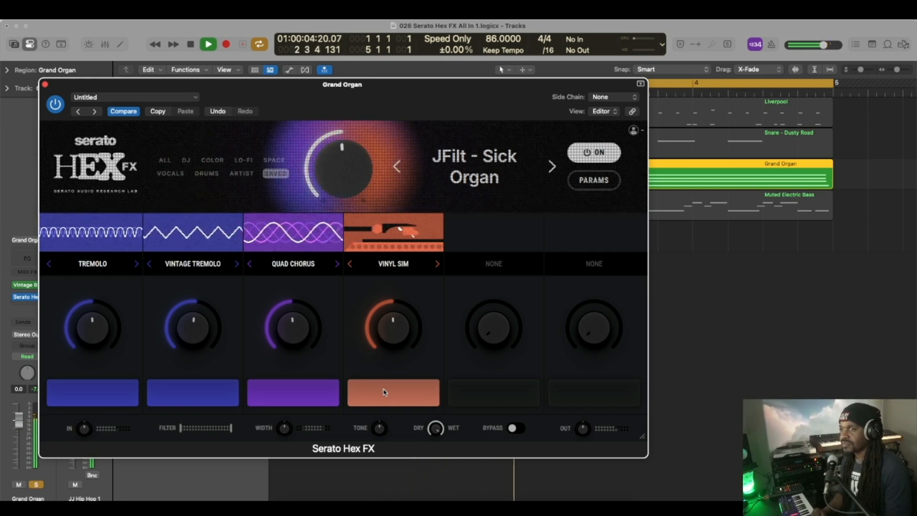
key("space")
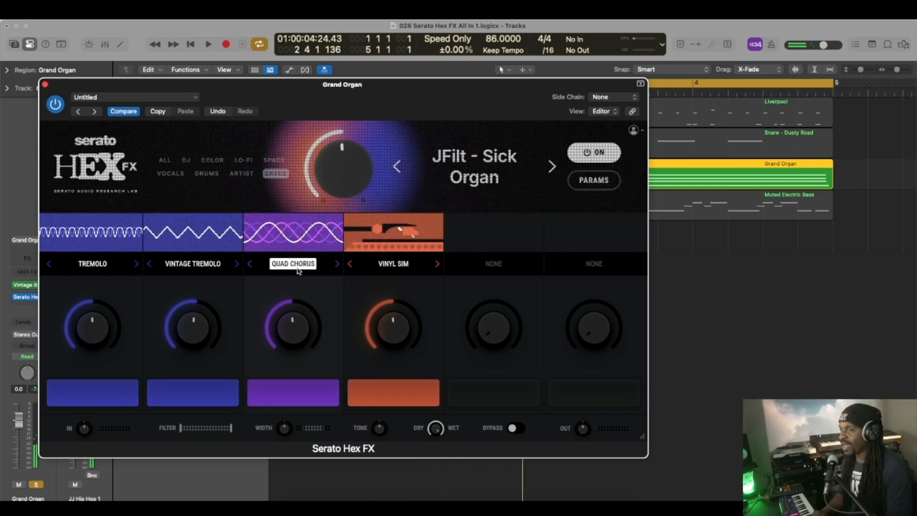
Step: Disable Vintage Tremolo, Tremolo and Vinyl Sim in the organ chain and play Quad Chorus alone
left_click(191, 388)
left_click(97, 390)
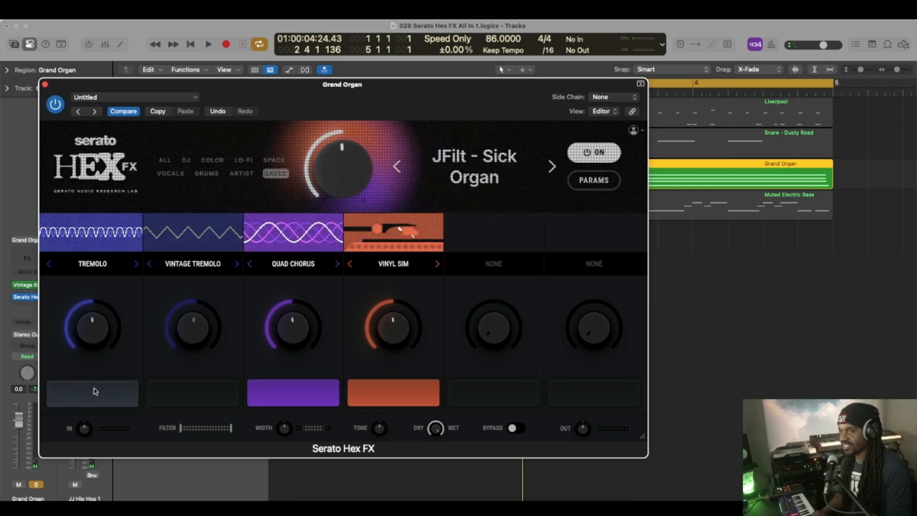
left_click(371, 388)
key("space")
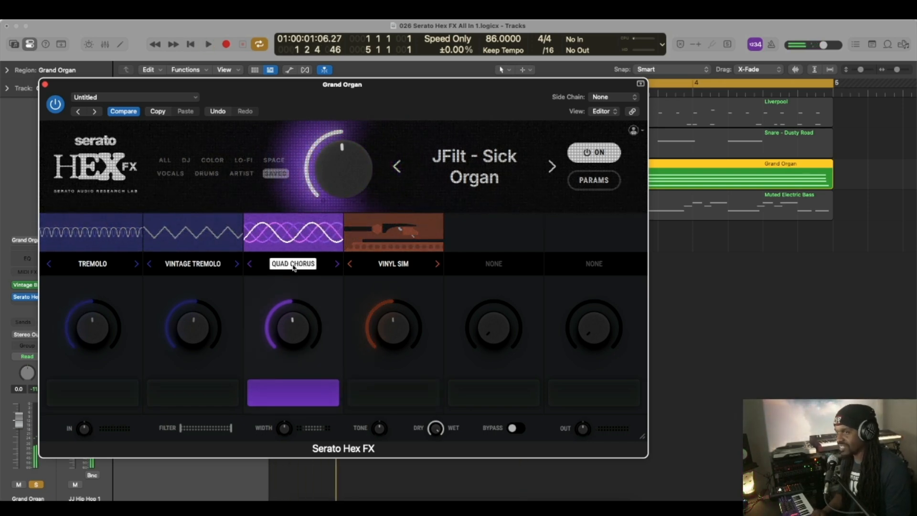
Step: Show the organ chain's detailed parameters and raise Quad Chorus's LFO rate to about 9.65 Hz during playback
left_click(587, 181)
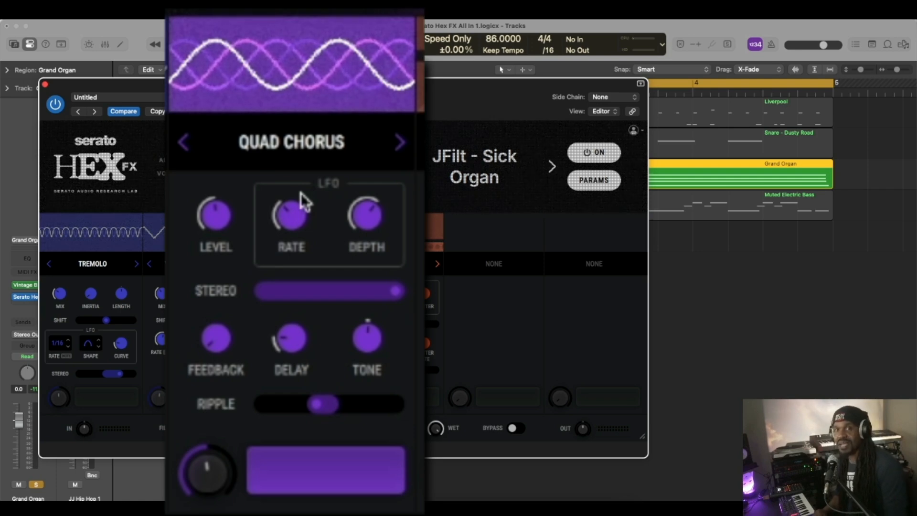
mouse_move(285, 208)
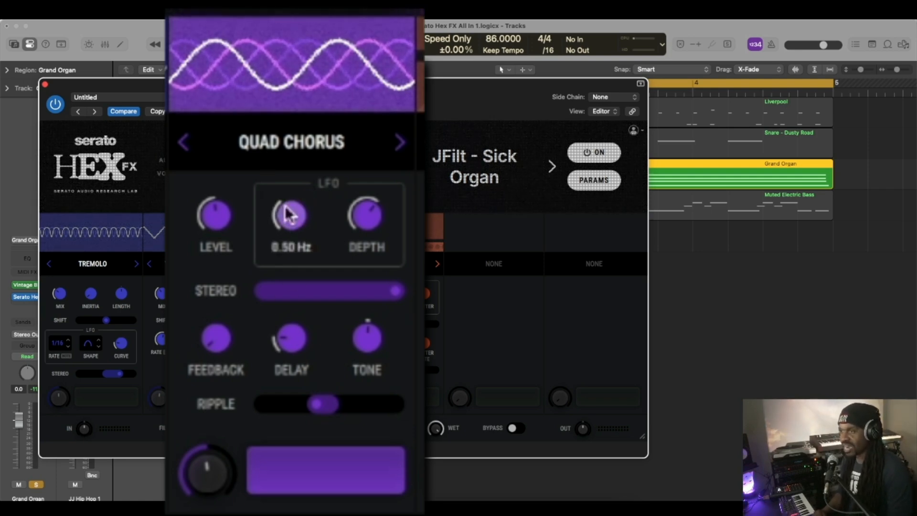
mouse_move(282, 227)
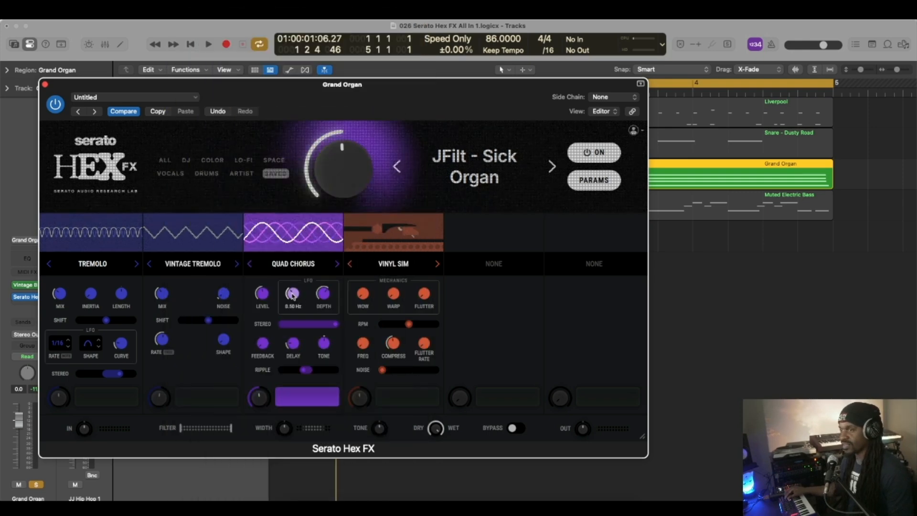
key("space")
scroll(292, 294, "up", 5)
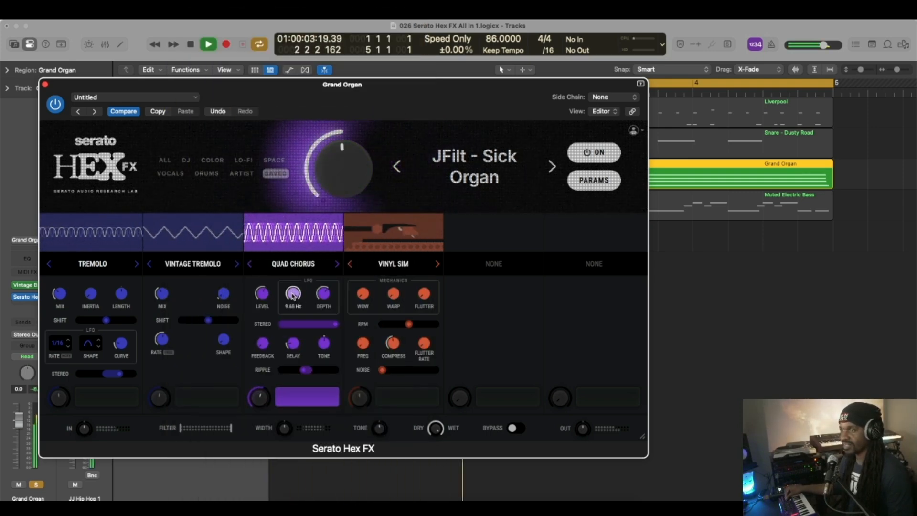
Step: Sweep Quad Chorus's LFO rate through about 0.60 Hz and 6.72 Hz and back down while auditioning the organ
scroll(293, 294, "down", 5)
key("space")
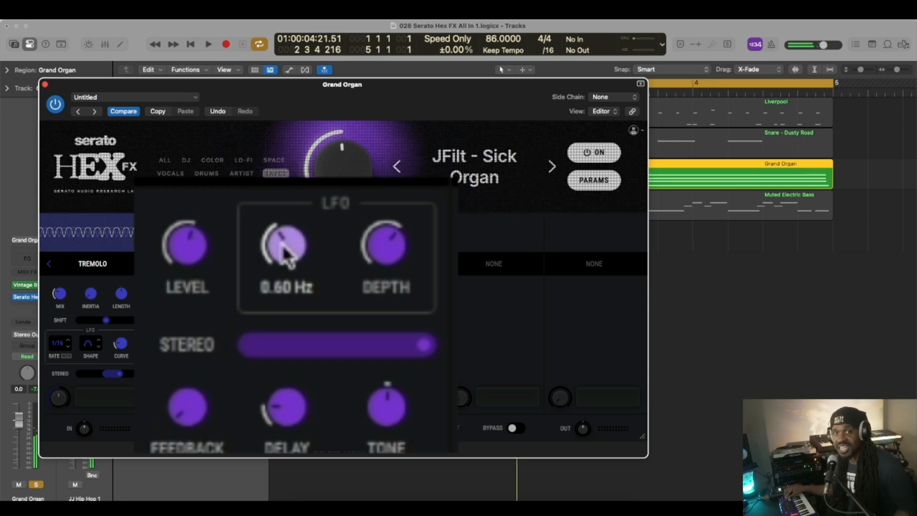
key("space")
scroll(285, 254, "up", 3)
scroll(285, 254, "up", 6)
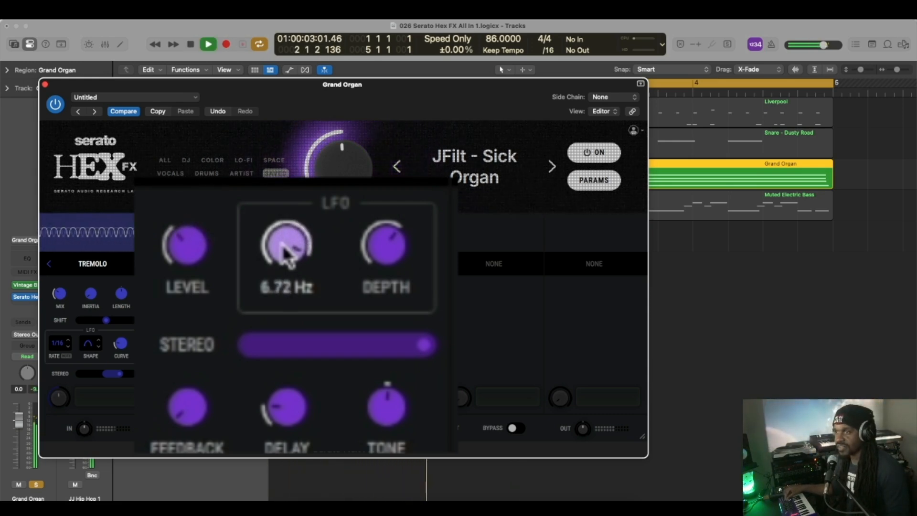
scroll(285, 252, "down", 15)
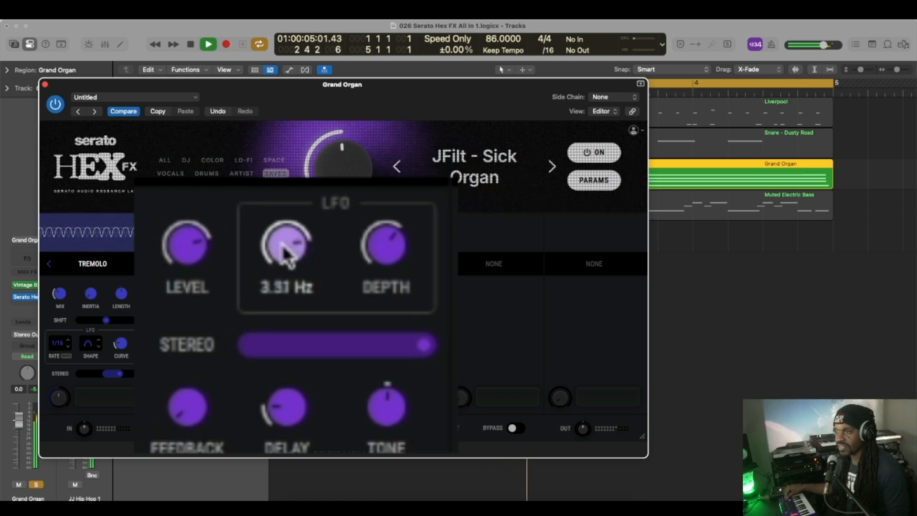
scroll(286, 252, "down", 2)
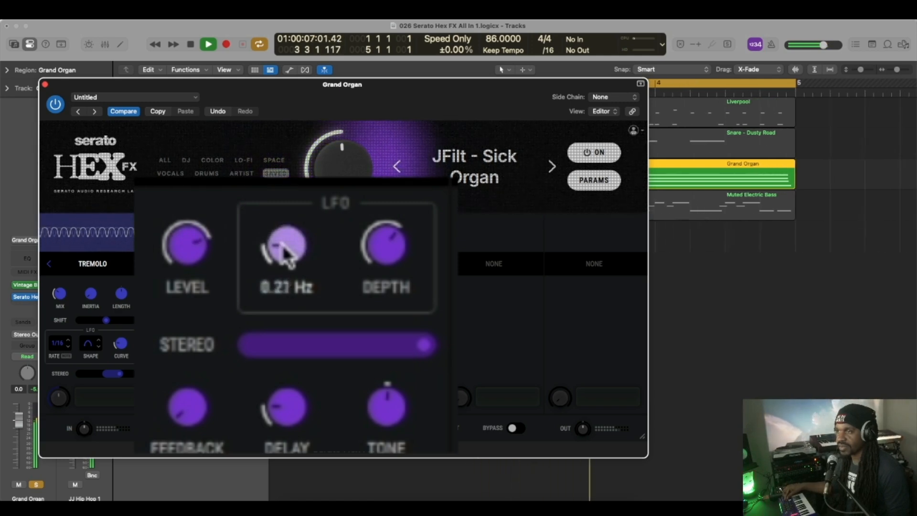
Step: Vary Quad Chorus's LFO rate between slow and fast settings, reaching about 5.5 Hz, while the organ plays
scroll(286, 252, "up", 8)
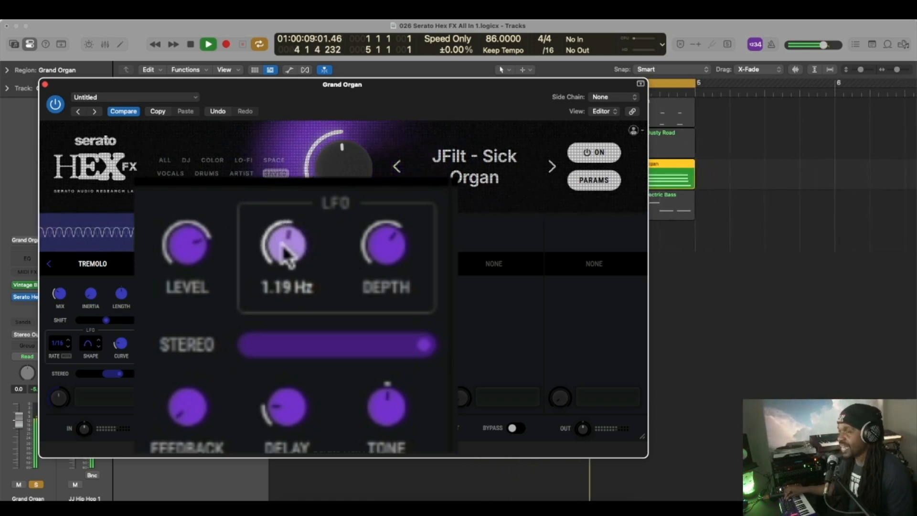
scroll(292, 295, "up", 3)
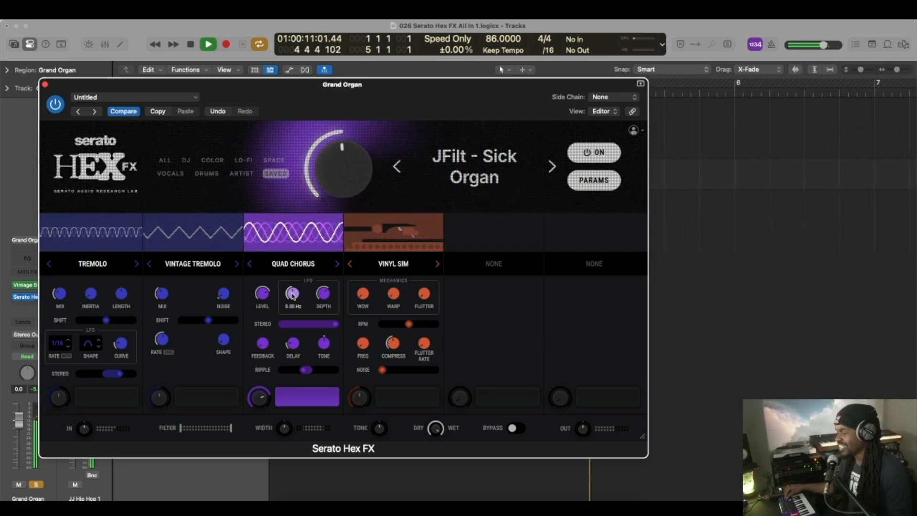
scroll(293, 295, "up", 3)
scroll(293, 295, "up", 3)
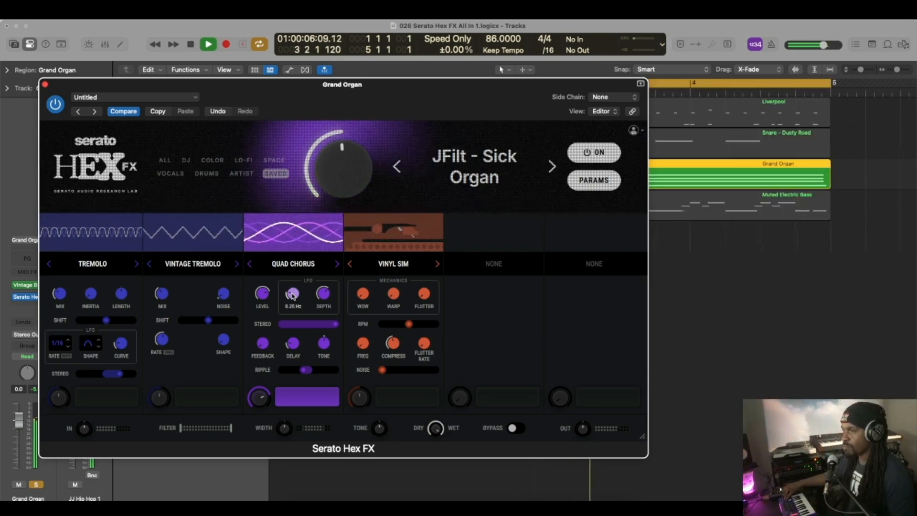
scroll(293, 295, "up", 3)
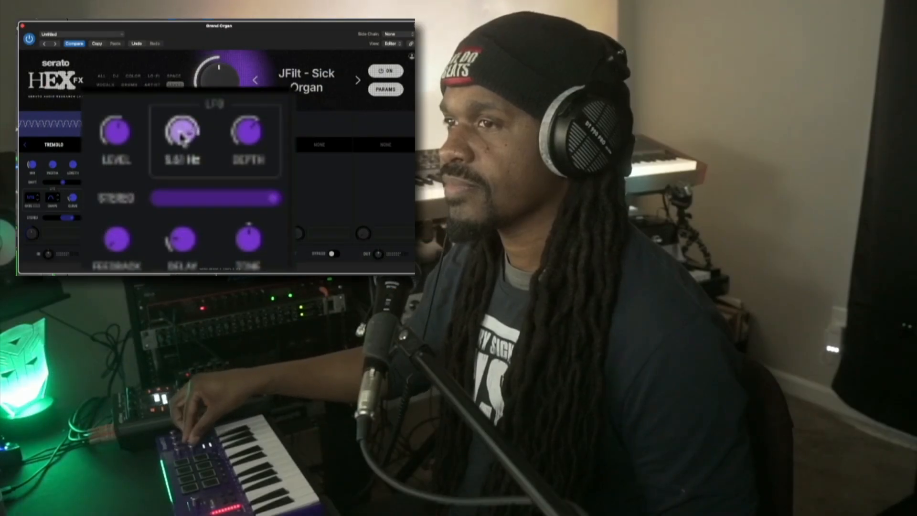
scroll(182, 137, "up", 2)
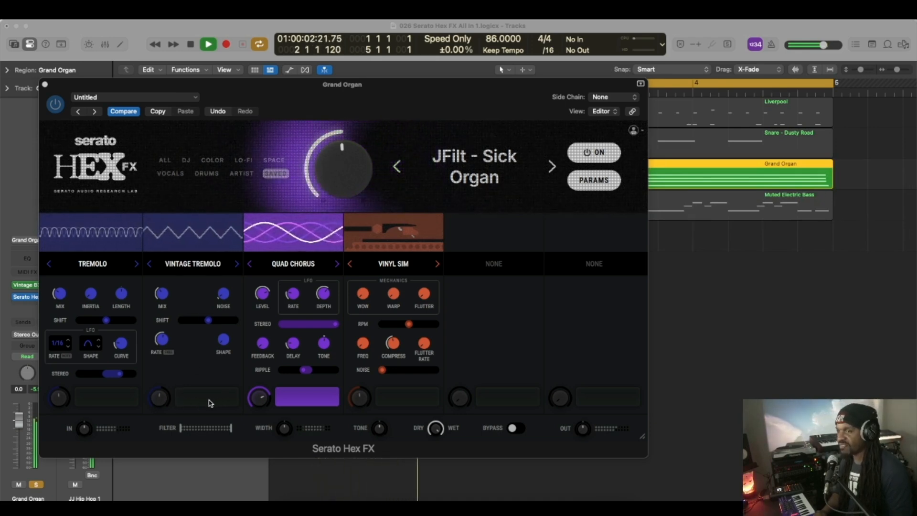
Step: Re-enable Tremolo, Vintage Tremolo and Vinyl Sim so the whole organ chain plays, and stop playback
left_click(411, 400)
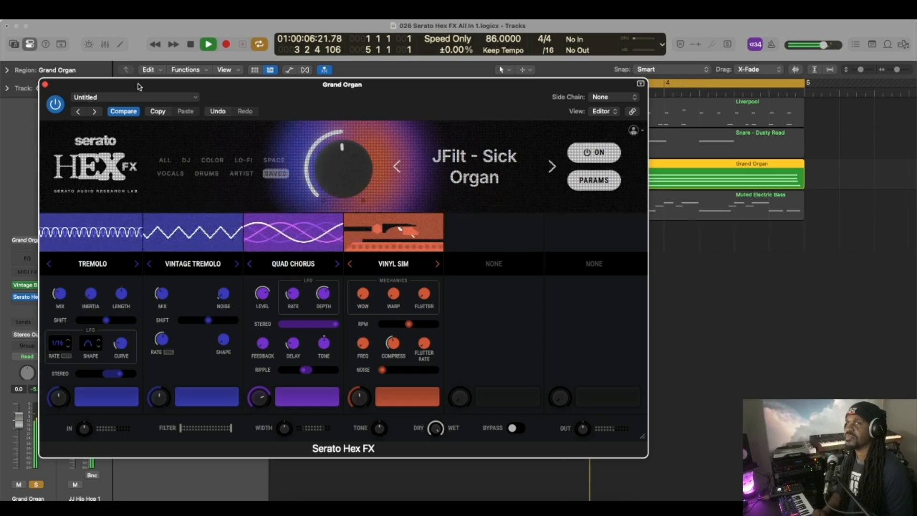
left_click_drag(140, 94, 161, 74)
key("space")
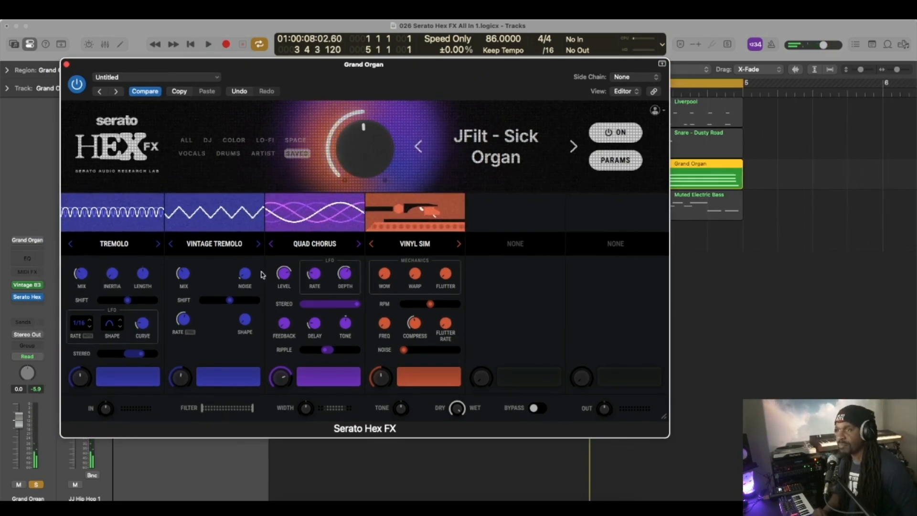
mouse_move(224, 70)
left_mouse_down()
mouse_move(277, 75)
mouse_move(241, 70)
left_mouse_up()
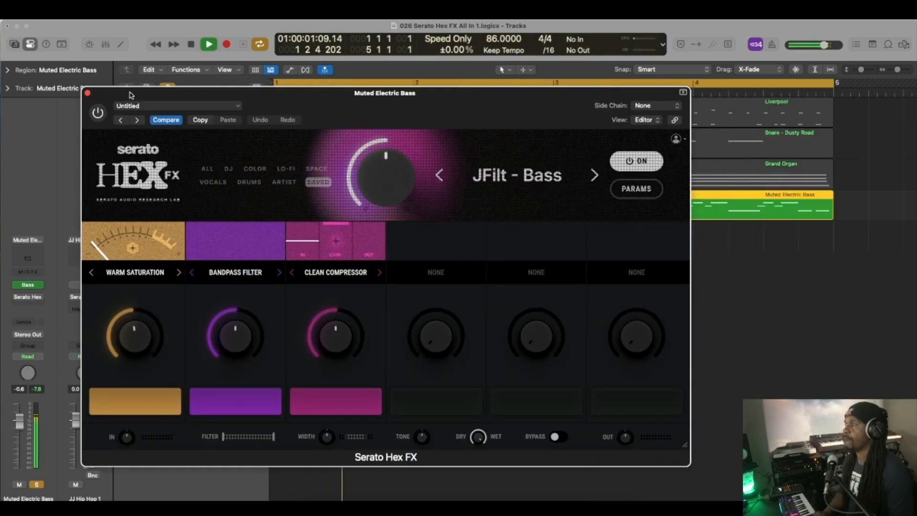
Step: Switch on Hex FX with the JFilt - Bass chain while the soloed Muted Electric Bass plays
left_click(98, 114)
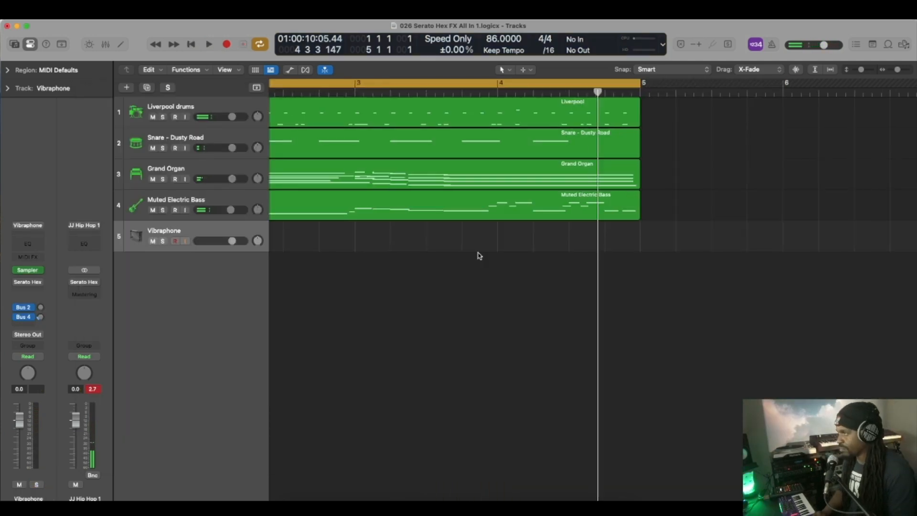
Step: Record a four-bar Vibraphone part on track 5 over the looped beat
scroll(480, 256, "up", 3)
scroll(480, 255, "down", 5)
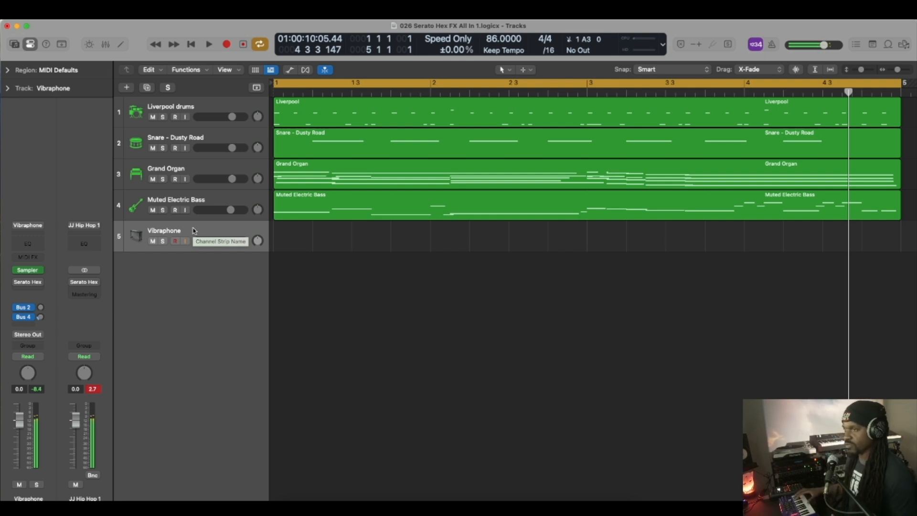
left_click(226, 44)
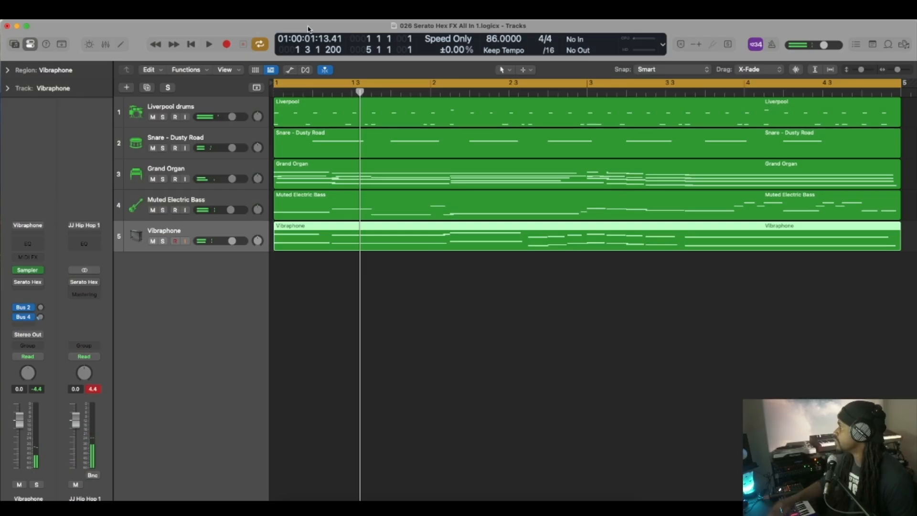
Step: Solo the Vibraphone and compare its dry sound with the JFilt - Vibration Hex FX chain switched on
left_click(189, 232)
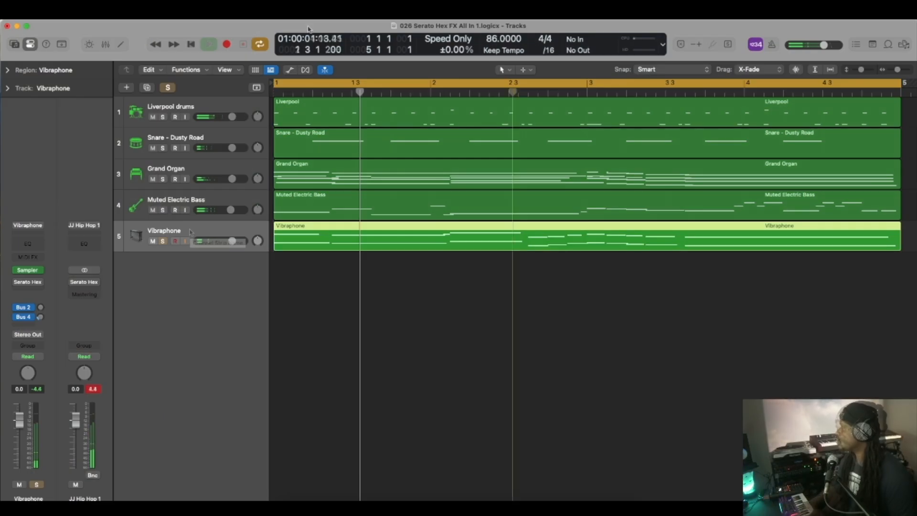
key("space")
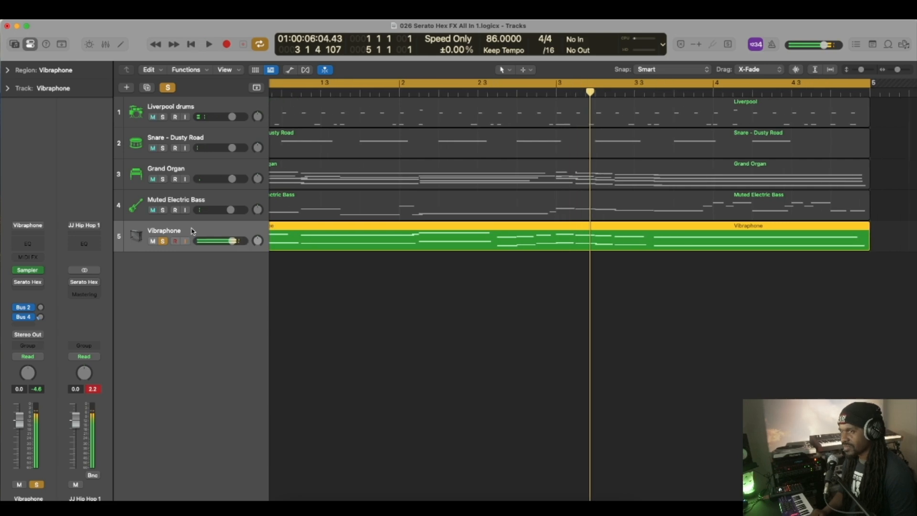
left_click(29, 286)
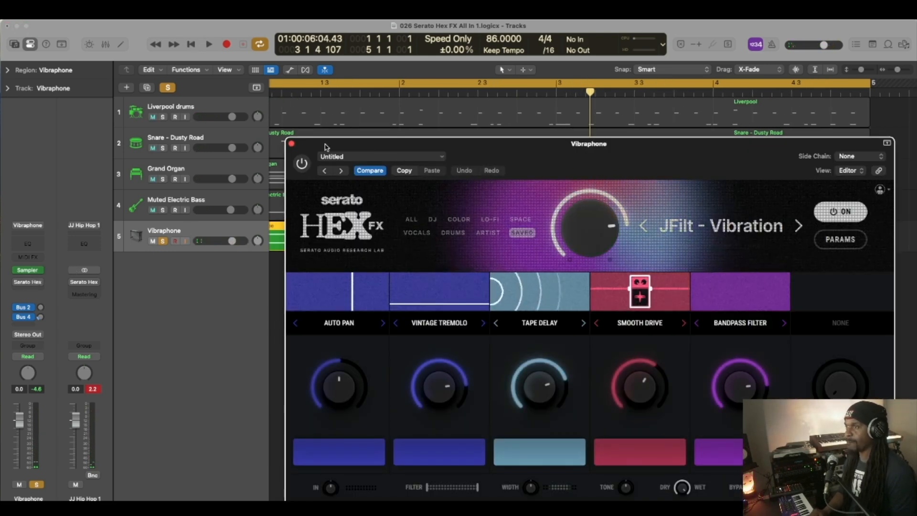
key("space")
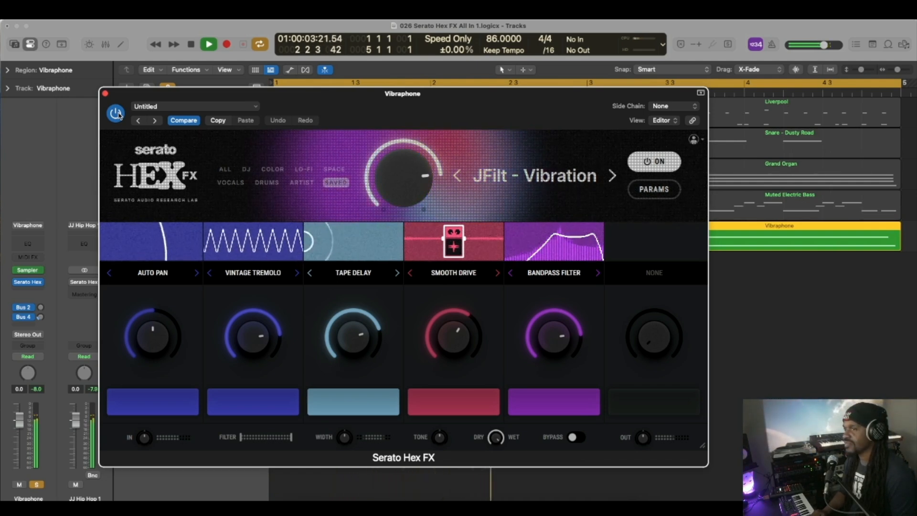
key("space")
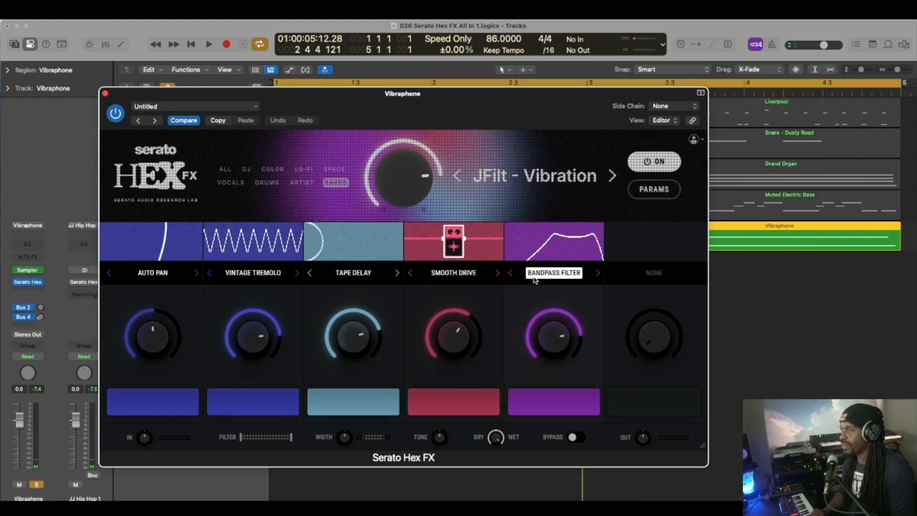
Step: Unsolo the Vibraphone, play it with the full beat, and raise its channel volume to 1.1 dB
left_click_drag(472, 106, 409, 106)
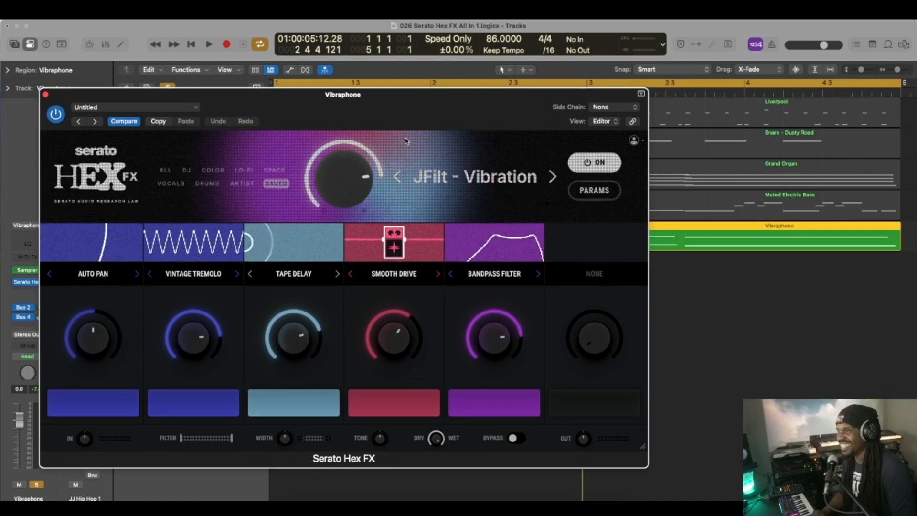
key("space")
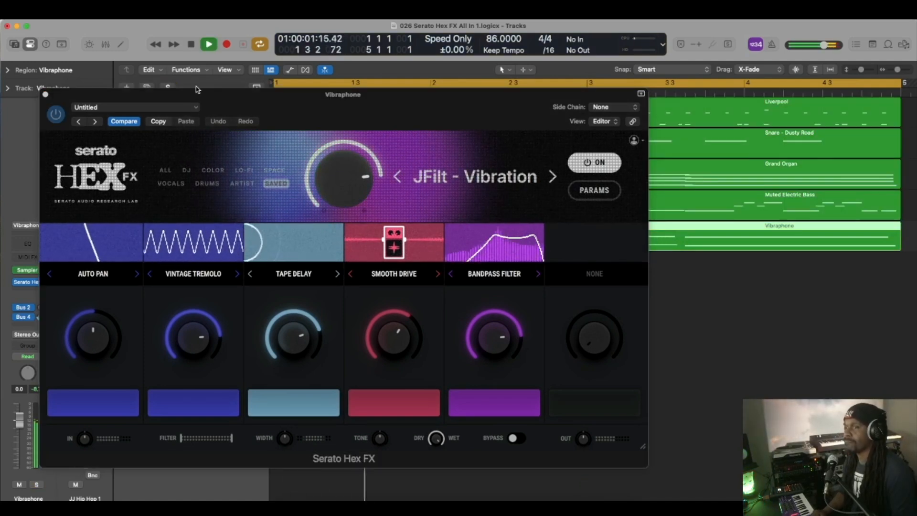
left_click_drag(193, 91, 203, 90)
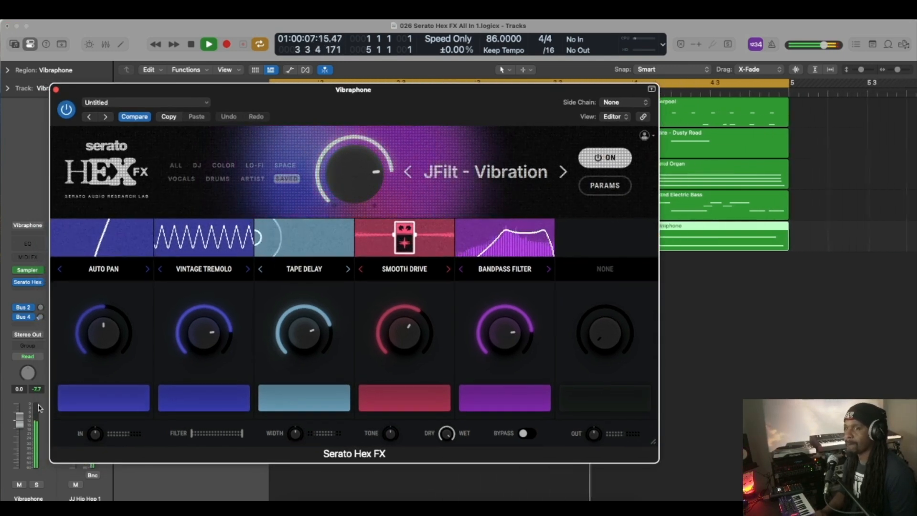
left_click_drag(20, 422, 21, 417)
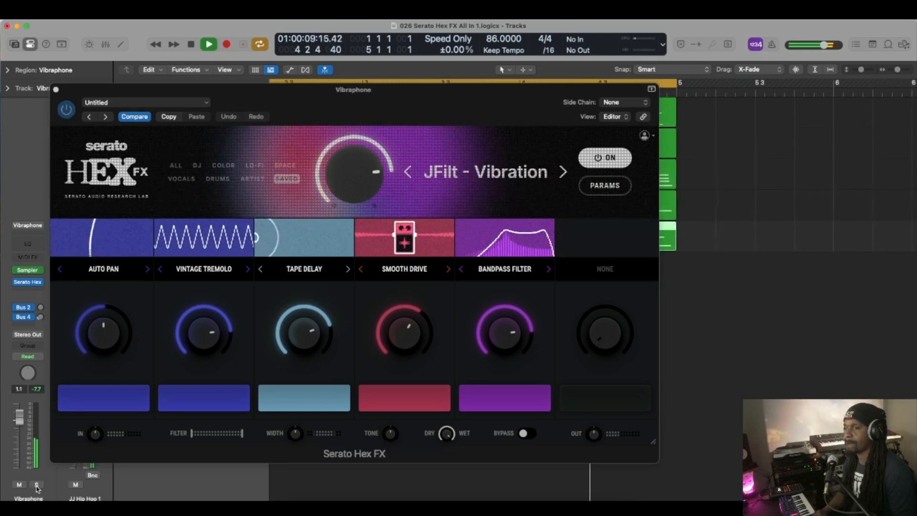
Step: Compare the Vibraphone soloed and in the full mix, stop playback and close its Hex FX window
left_click(36, 484)
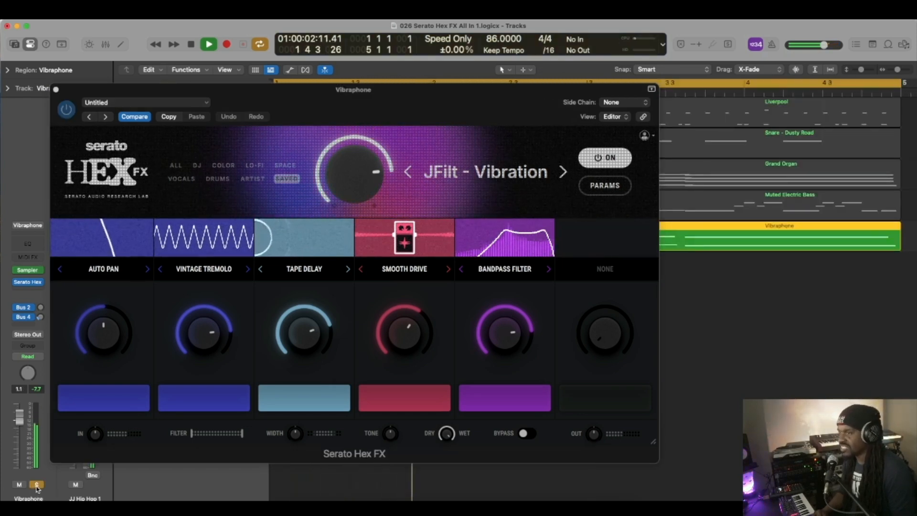
left_click(36, 485)
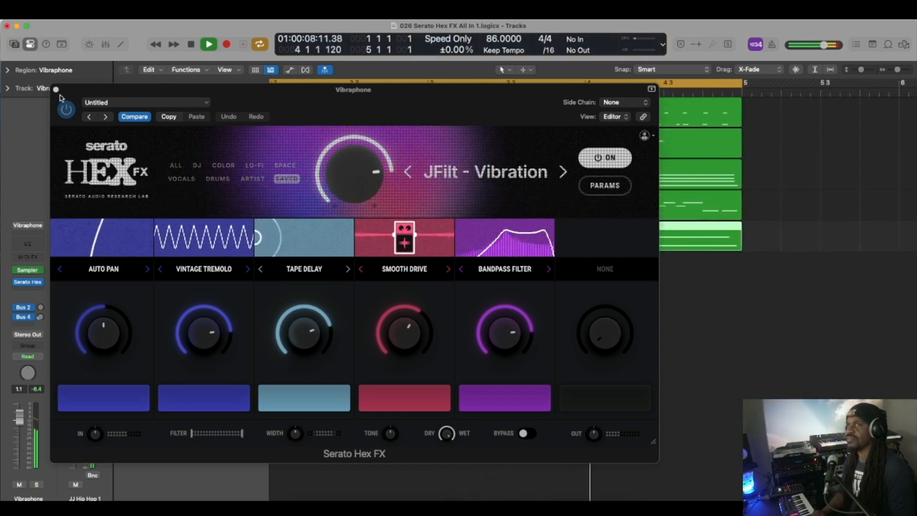
key("space")
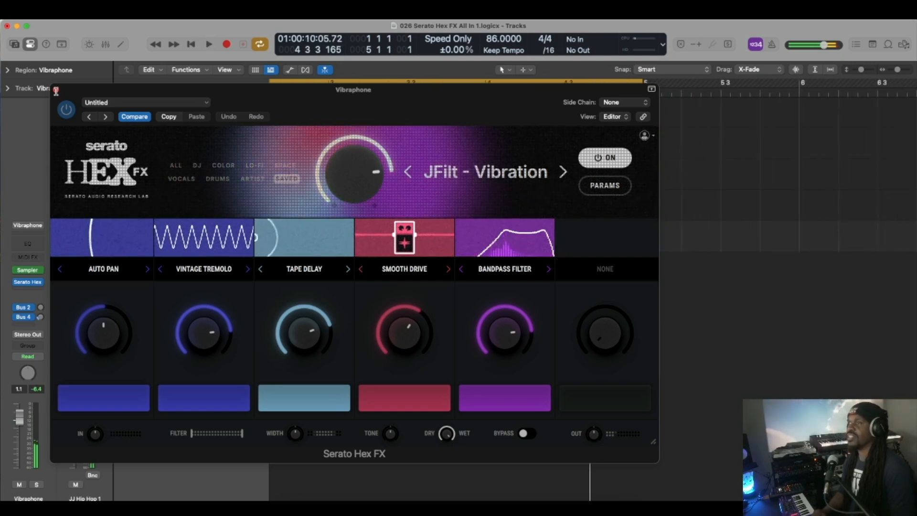
left_click(56, 90)
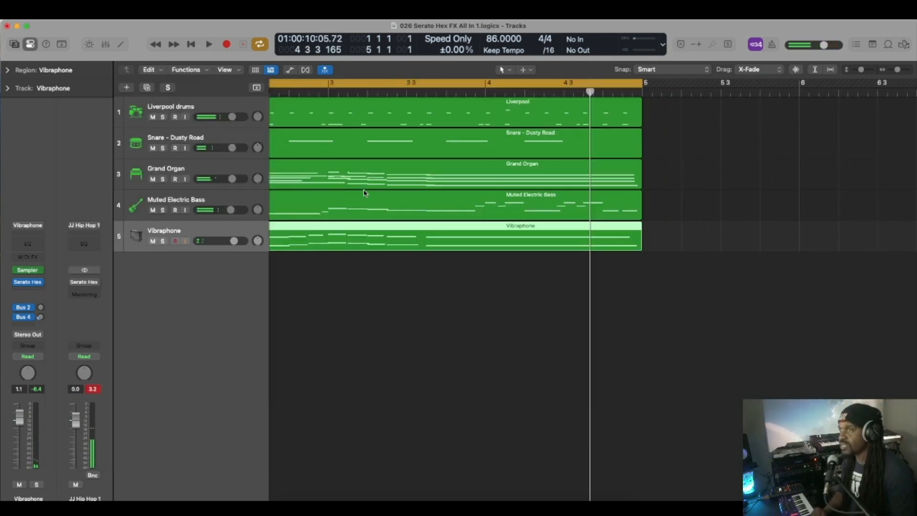
scroll(362, 204, "up", 5)
scroll(362, 204, "down", 5)
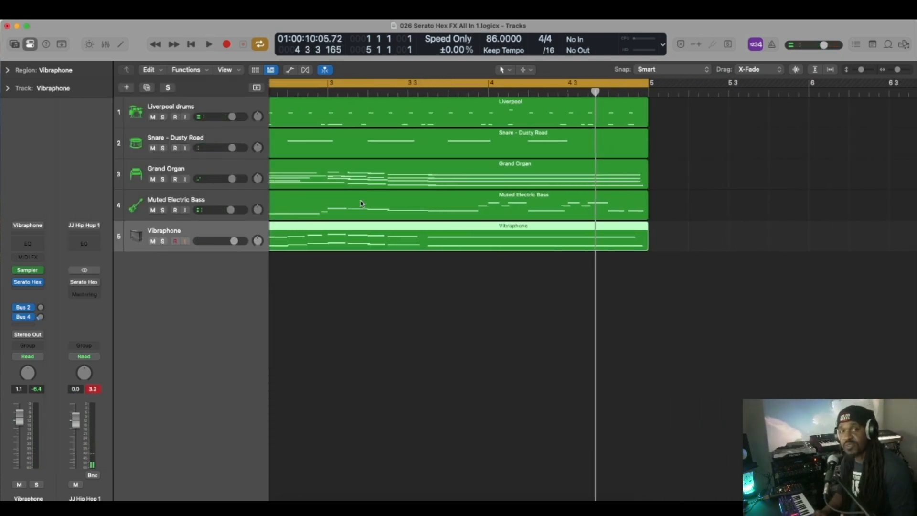
key("z")
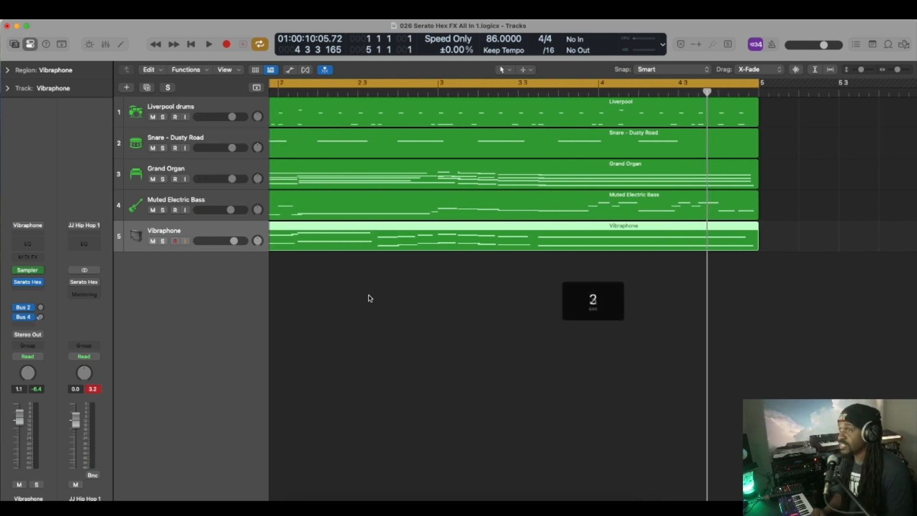
scroll(370, 298, "down", 2)
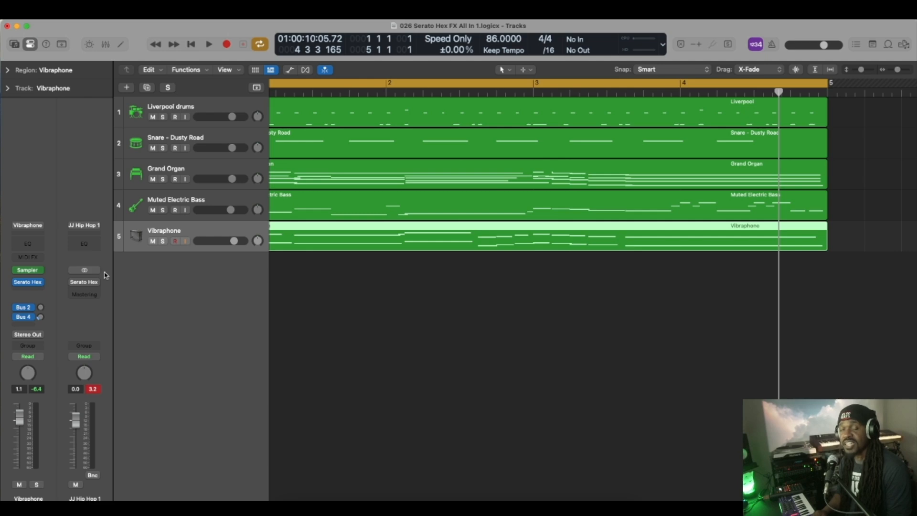
Step: Examine the effect types available for the Vintage Tremolo slot in the Vibraphone's Hex FX and close the plug-in
left_click(30, 283)
left_click(244, 257)
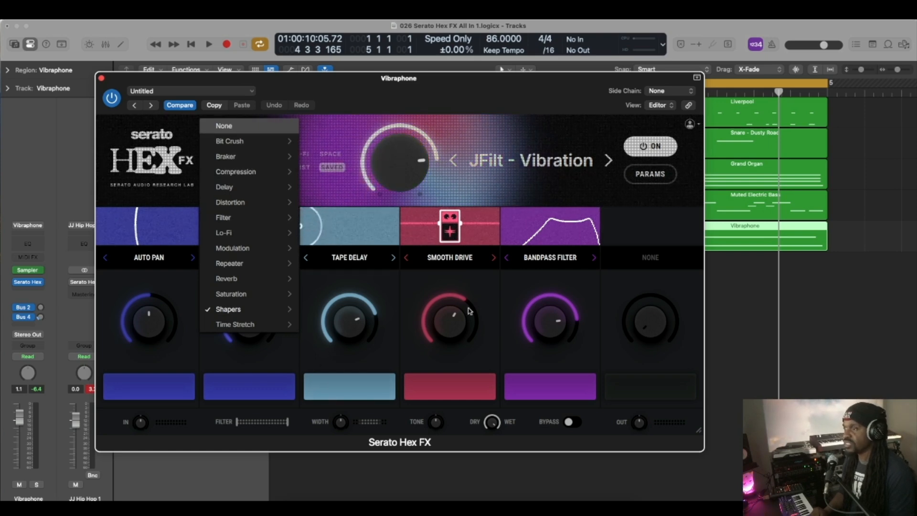
left_click(102, 78)
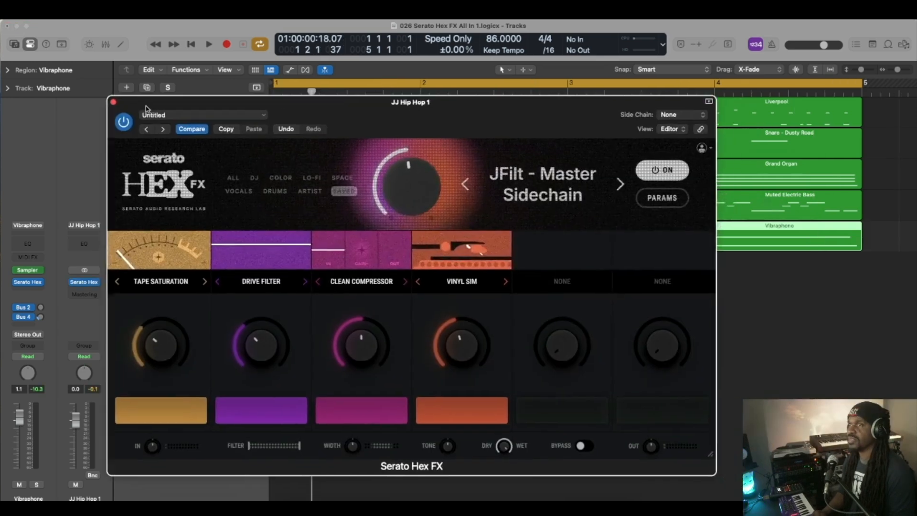
Step: Play the full beat through the JFilt - Master Sidechain Hex FX chain on the JJ Hip Hop 1 channel
mouse_move(149, 111)
left_mouse_down()
mouse_move(137, 100)
mouse_move(158, 96)
left_mouse_up()
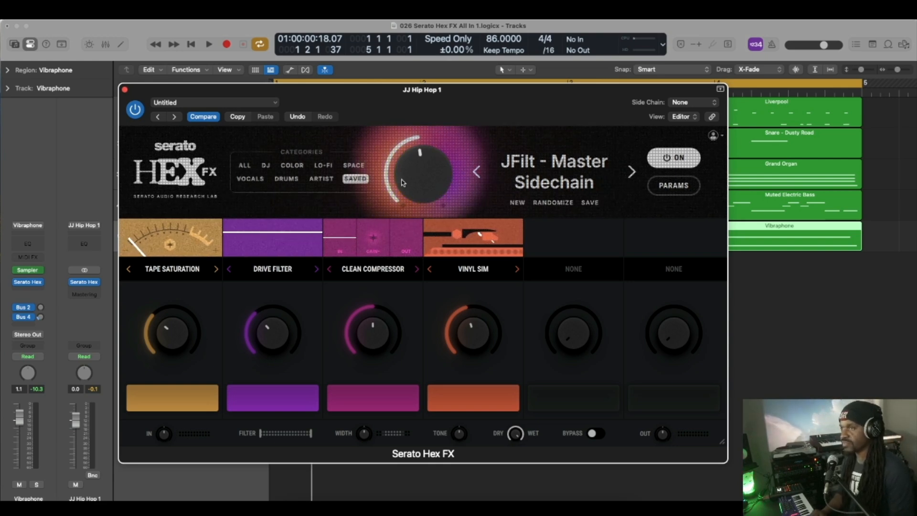
key("space")
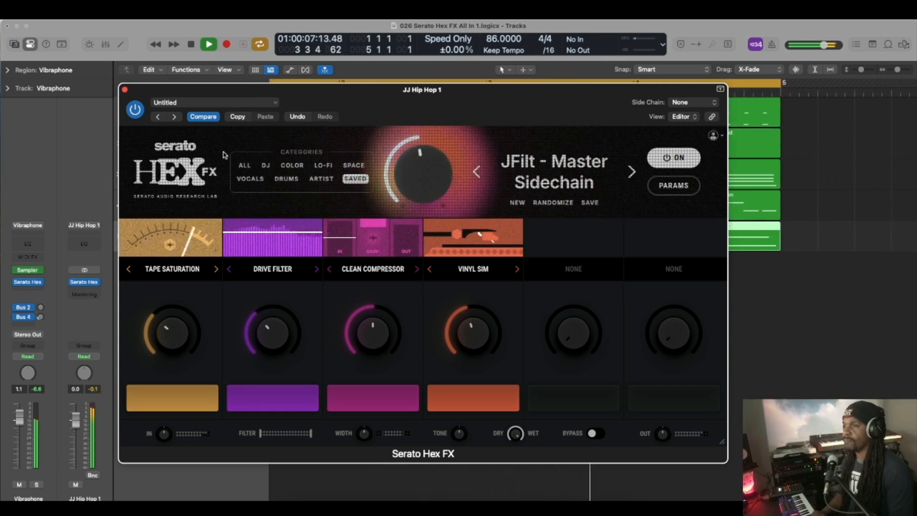
Step: Stop the full beat, close the JJ Hip Hop 1 channel's Hex FX window and return the playhead to the project start
key("space")
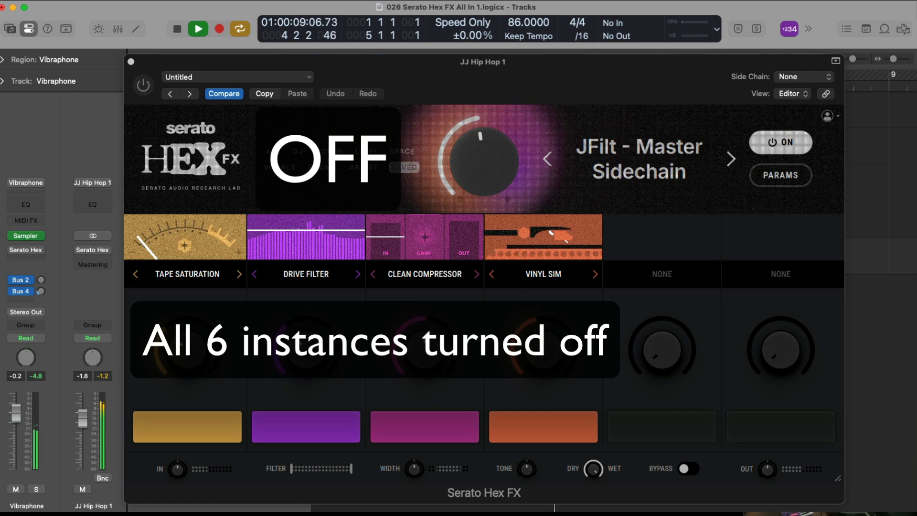
left_click(146, 87)
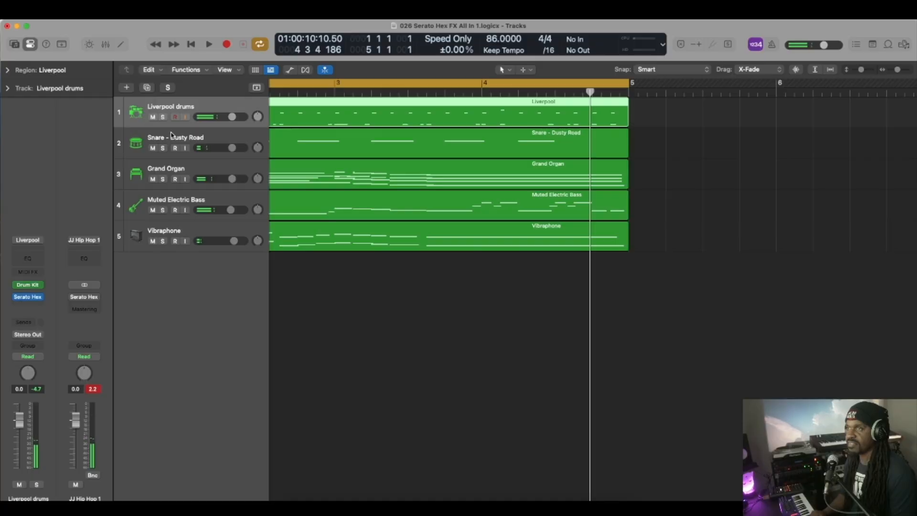
key("Down")
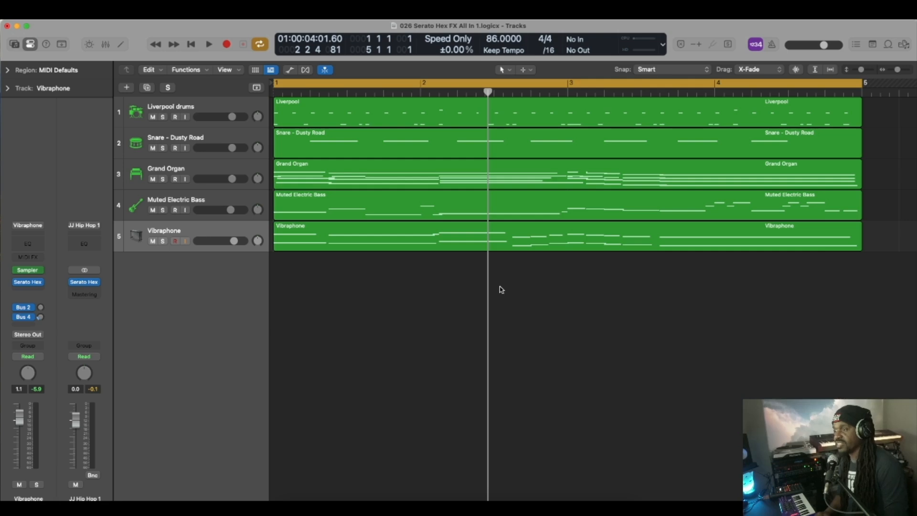
key("Return")
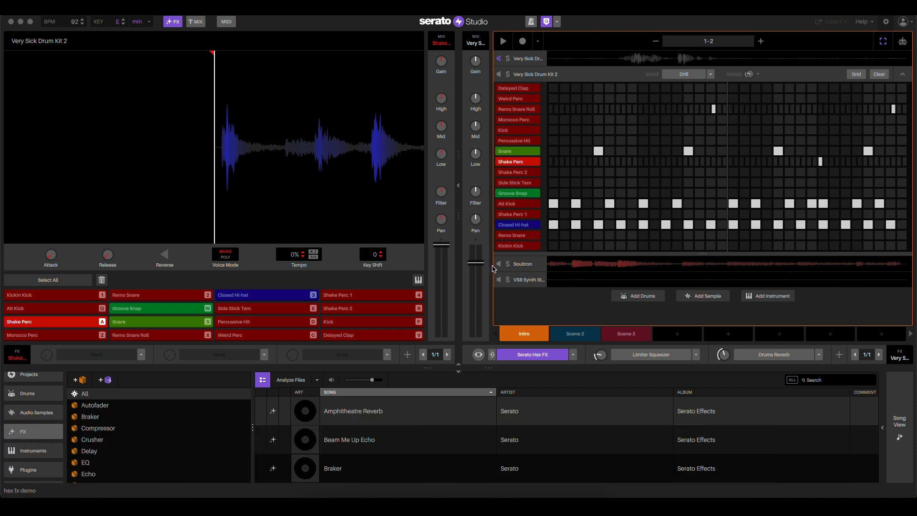
Step: Switch to Serato Studio and examine the built-in effect categories in the FX library
left_click(502, 41)
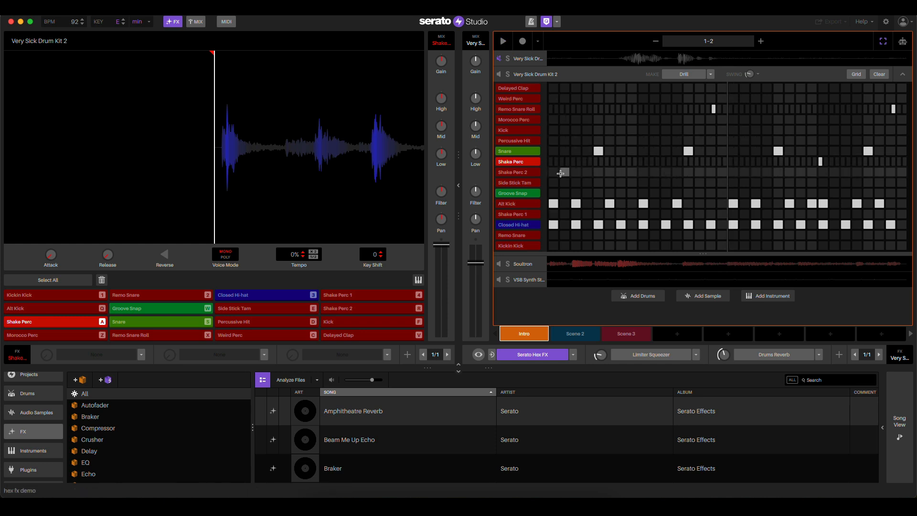
mouse_move(524, 88)
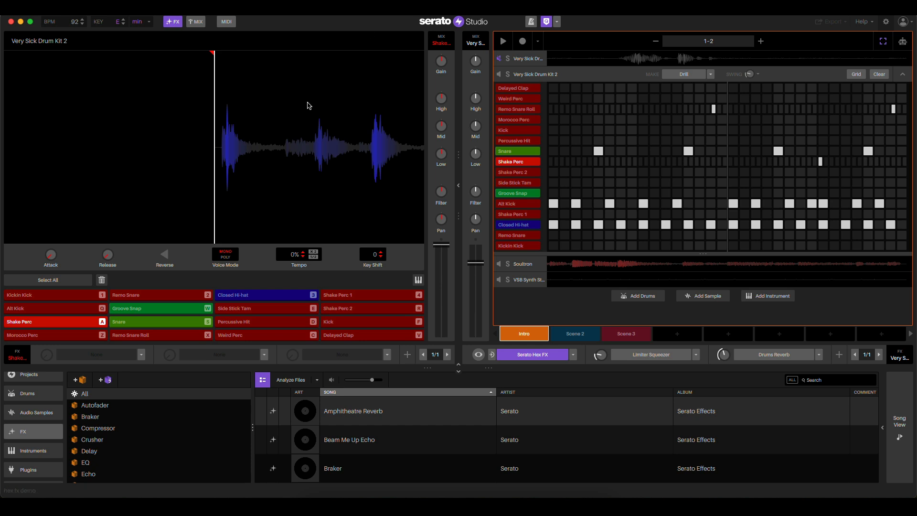
scroll(163, 447, "down", 3)
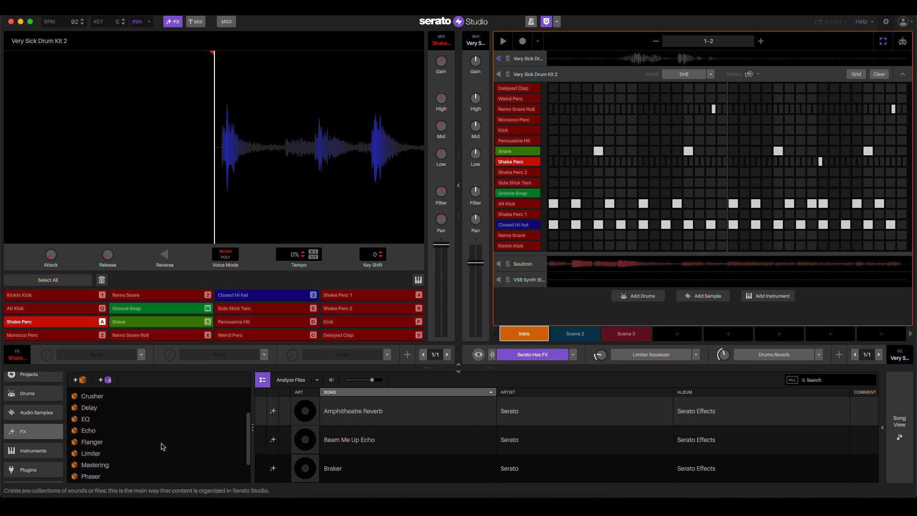
scroll(163, 447, "up", 3)
scroll(163, 446, "down", 1)
scroll(162, 446, "up", 1)
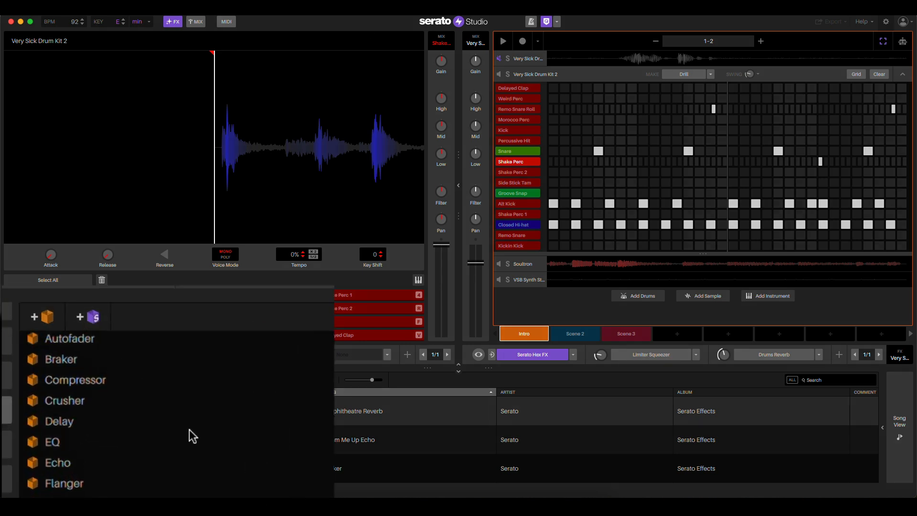
scroll(189, 429, "down", 5)
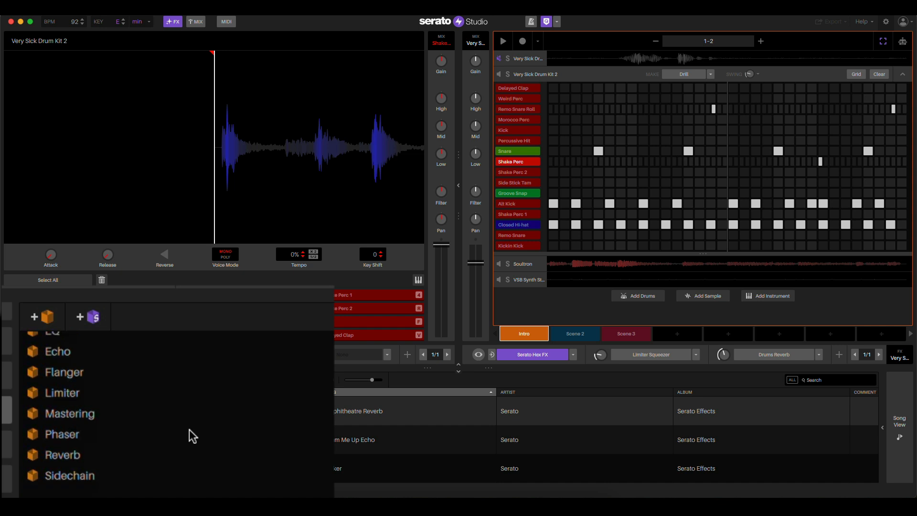
scroll(150, 426, "up", 5)
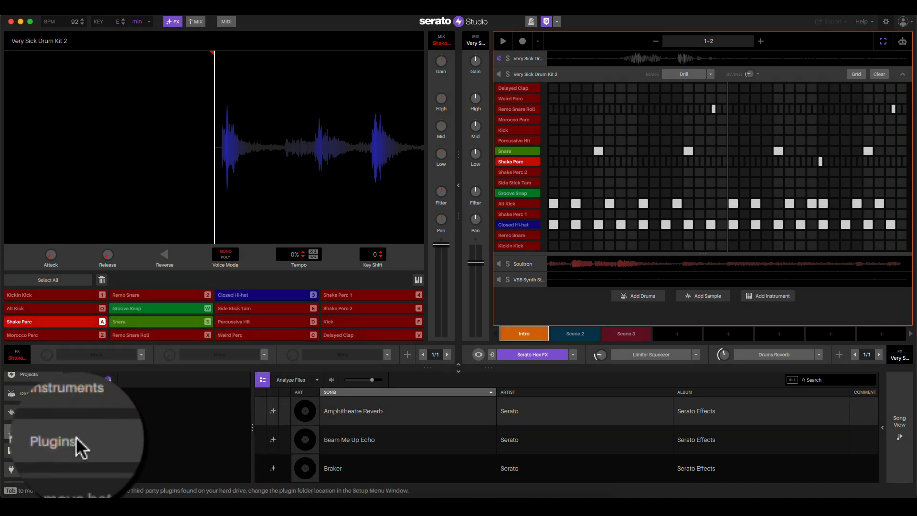
Step: Search the plug-in library for "hex fx" and pick the VST3 version of Serato Hex FX
left_click(42, 473)
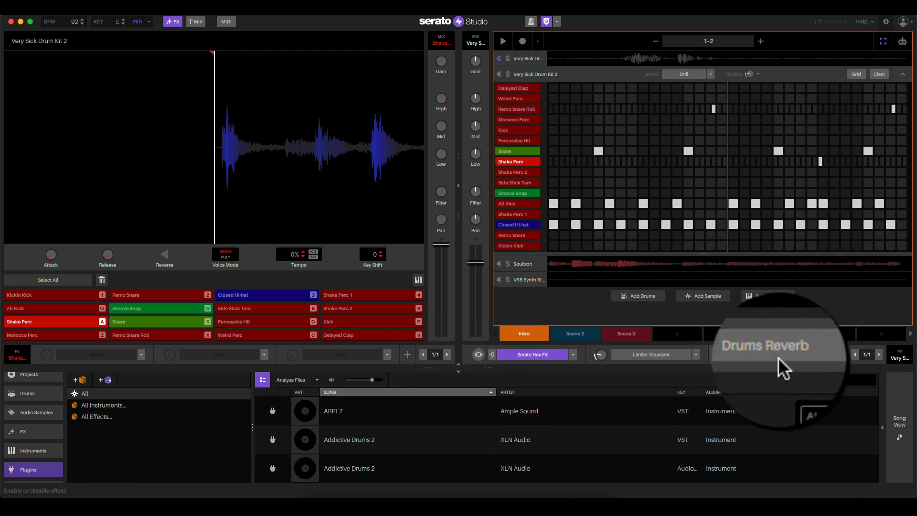
left_click(817, 379)
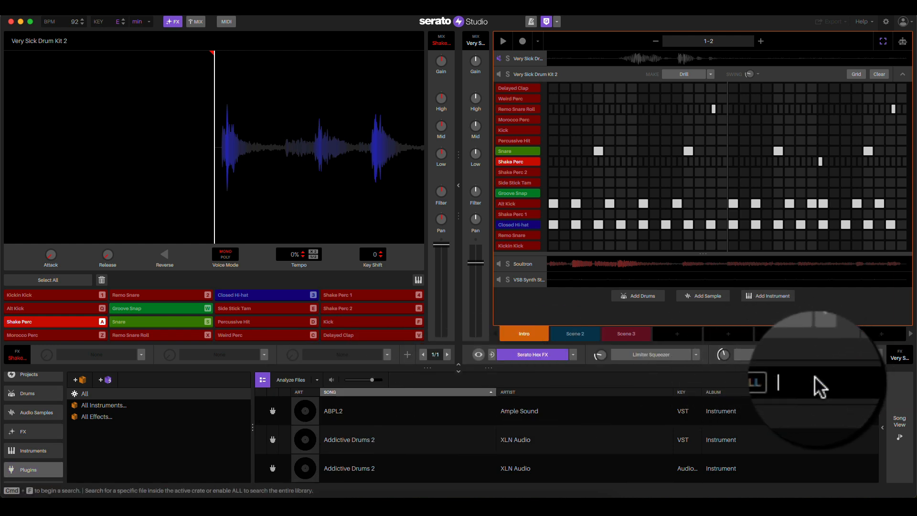
type("hex")
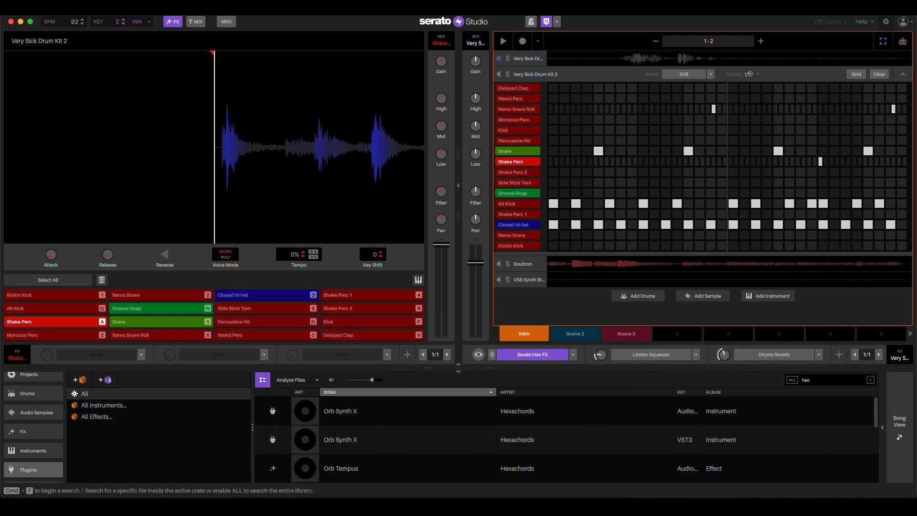
type(" fx")
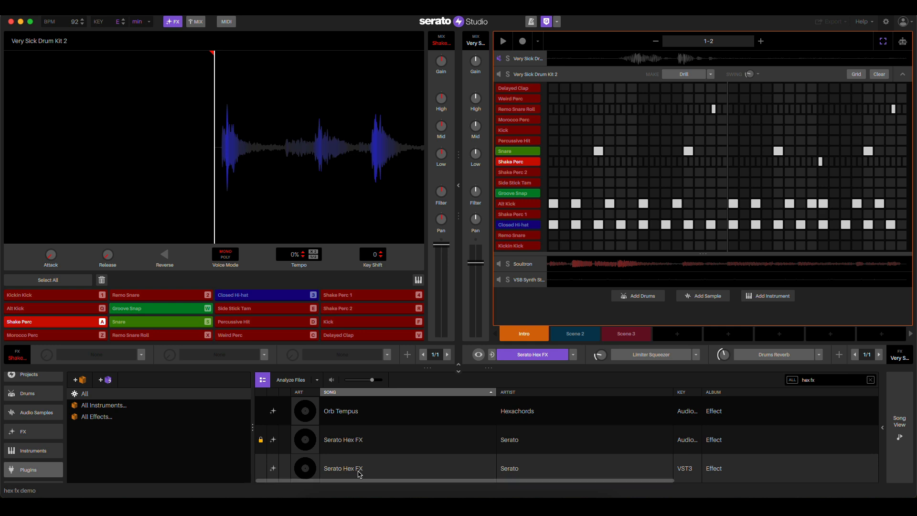
left_click_drag(358, 469, 310, 186)
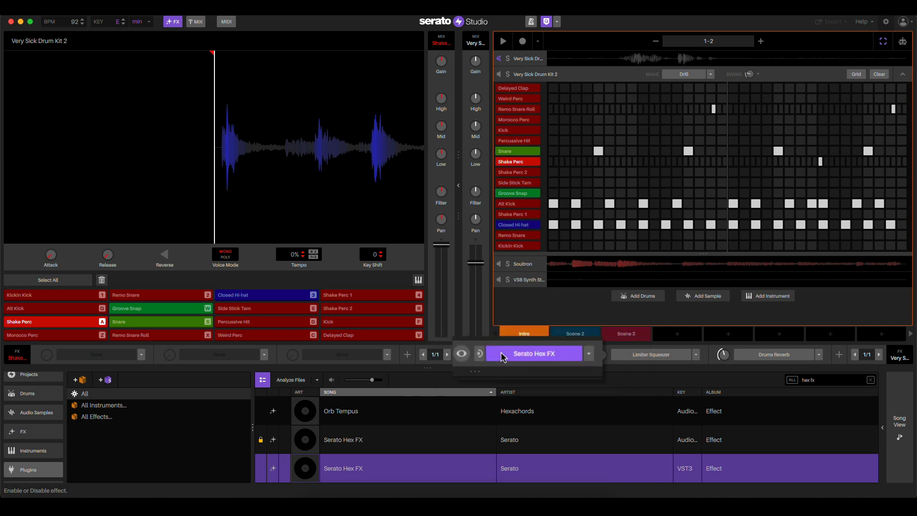
Step: Open Hex FX on Very Sick Drum Kit 2 and play the soloed drums with the JFilt - Boombap Drumz chain on and off
left_click(401, 345)
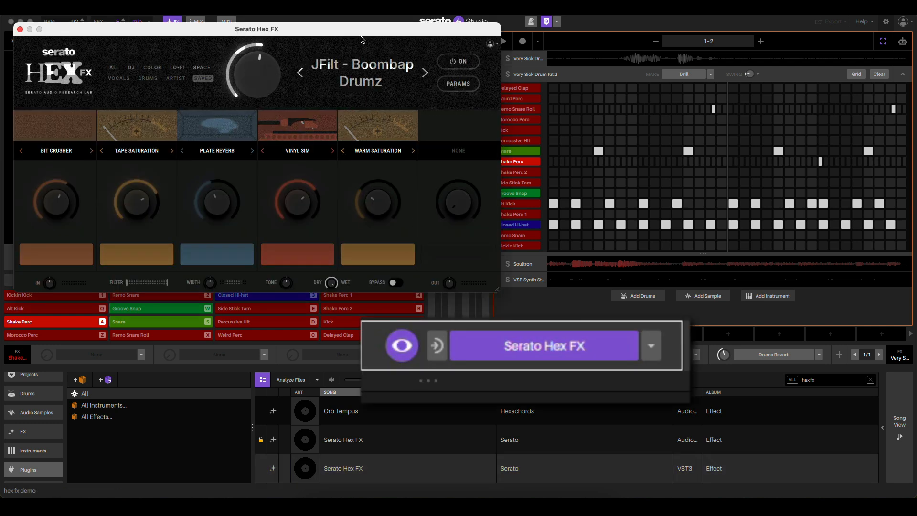
left_click_drag(359, 32, 345, 42)
key("space")
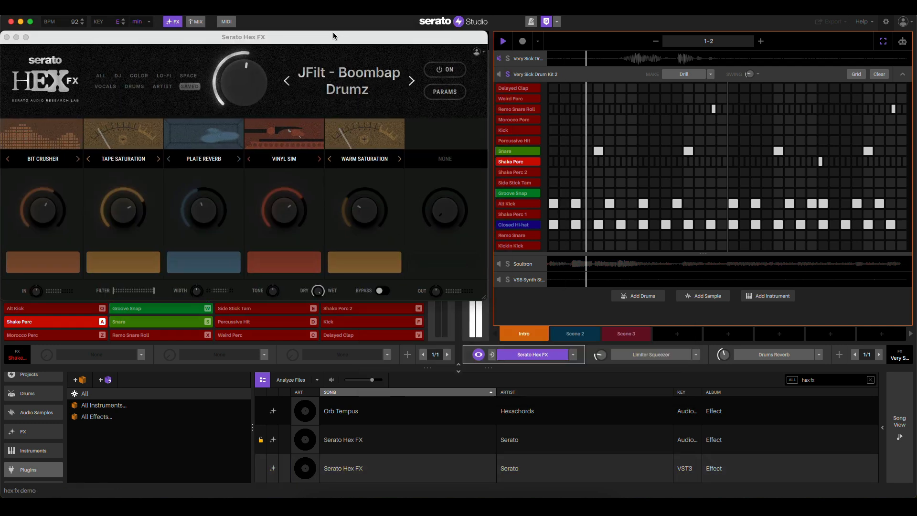
left_click(440, 70)
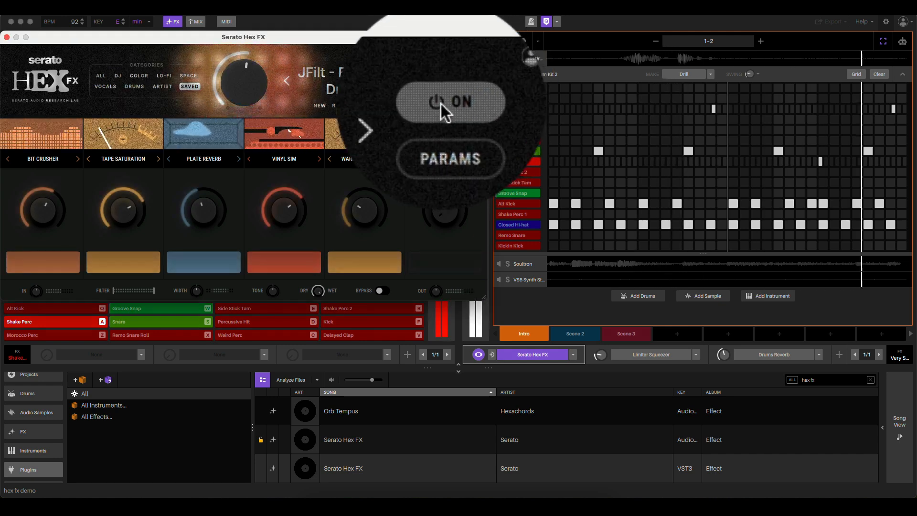
left_click(443, 112)
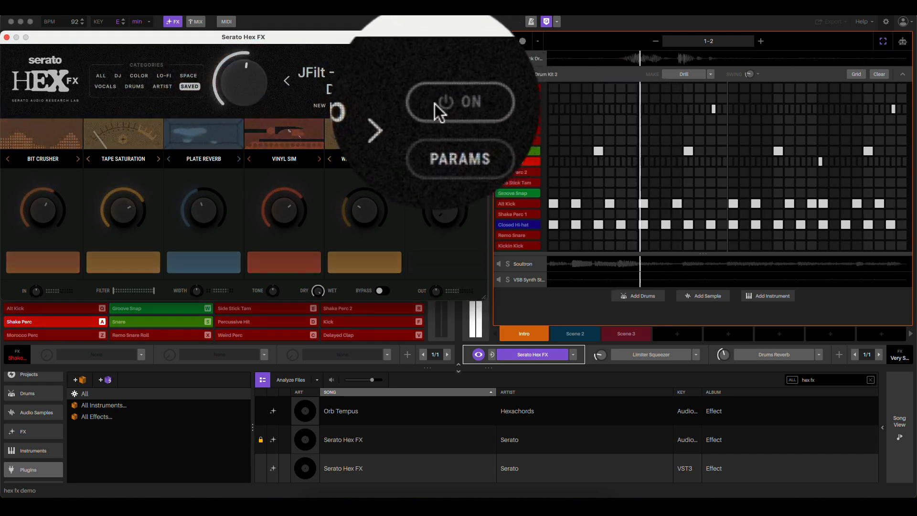
left_click(446, 113)
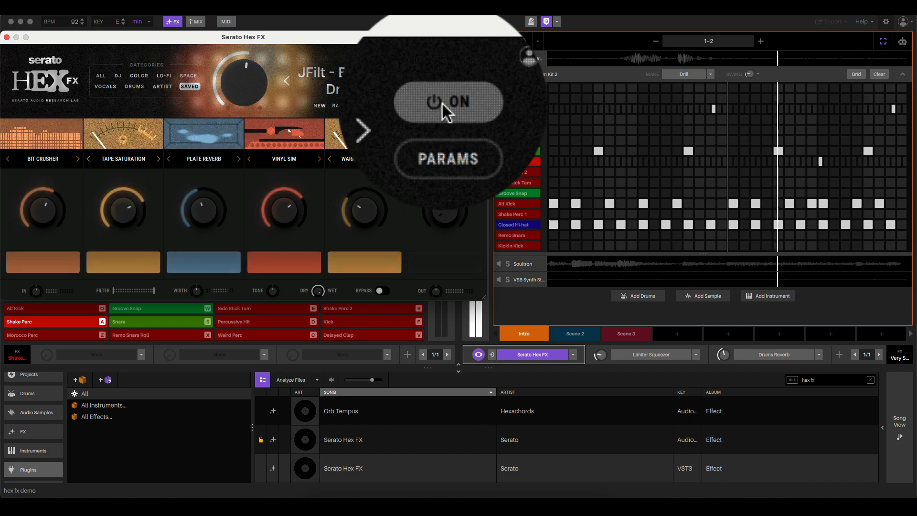
Step: Play the Soultron sample and turn on its JFilt - Outer Phase Hex FX chain
key("space")
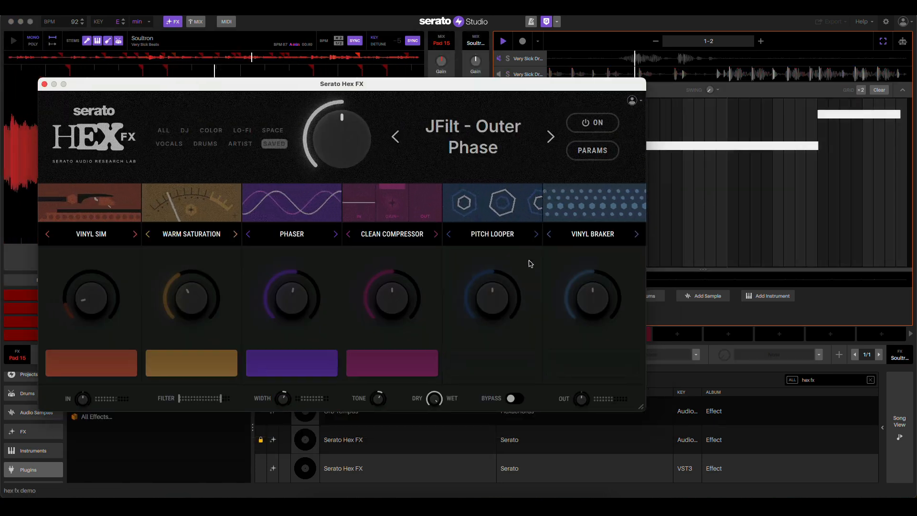
left_click(594, 121)
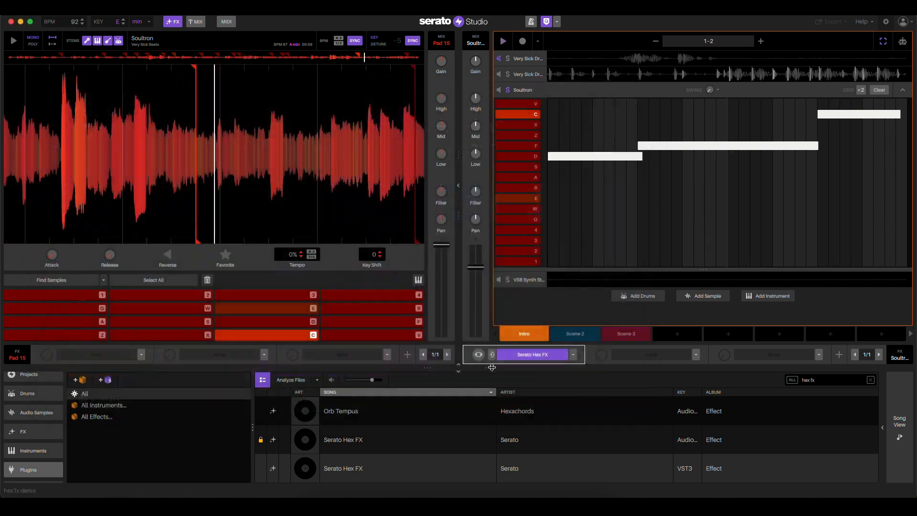
Step: Select the VSB Synth String track, audition it soloed and open its Hex FX plug-in
left_click(514, 282)
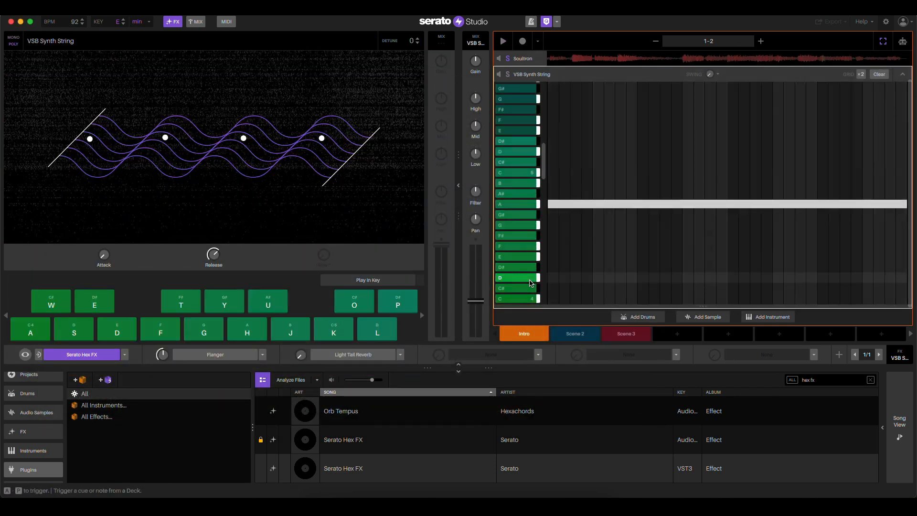
left_click(509, 75)
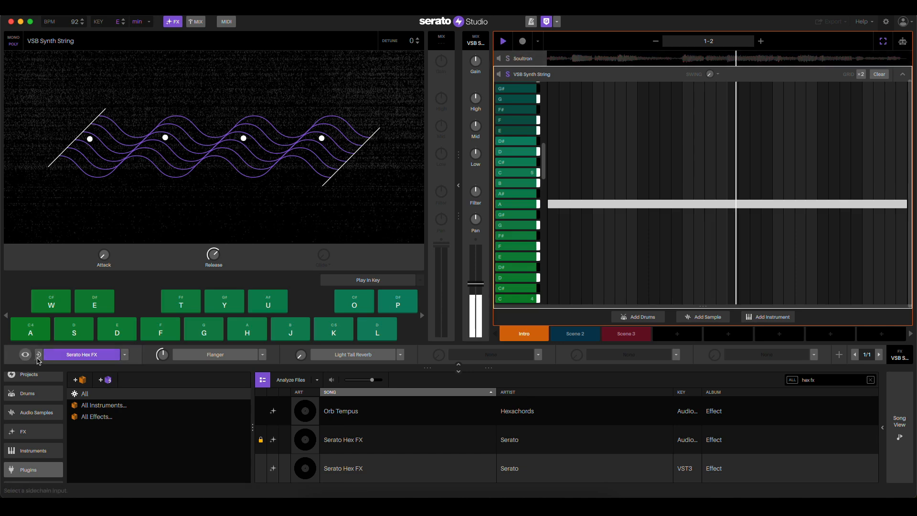
left_click(25, 355)
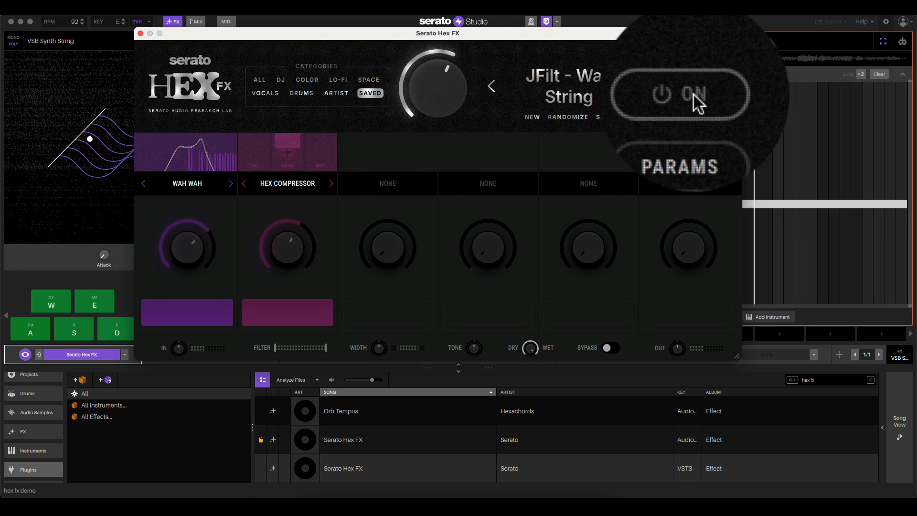
Step: Compare the VSB Synth String with the JFilt - Wah String chain switched on and off, leaving the chain on
left_click(695, 98)
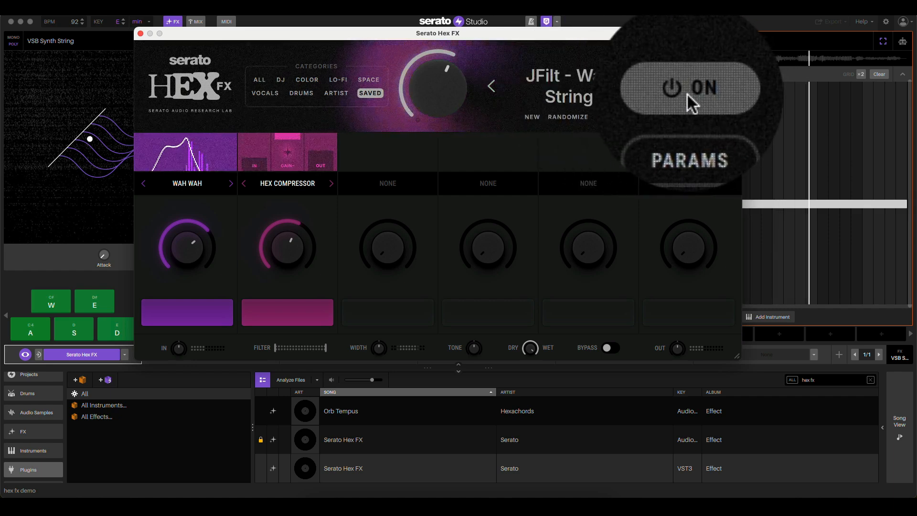
left_click(688, 95)
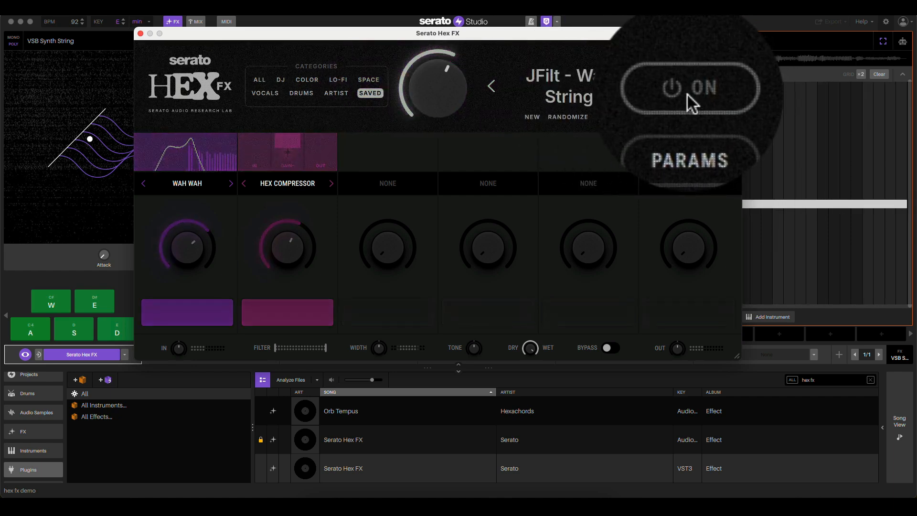
left_click(690, 98)
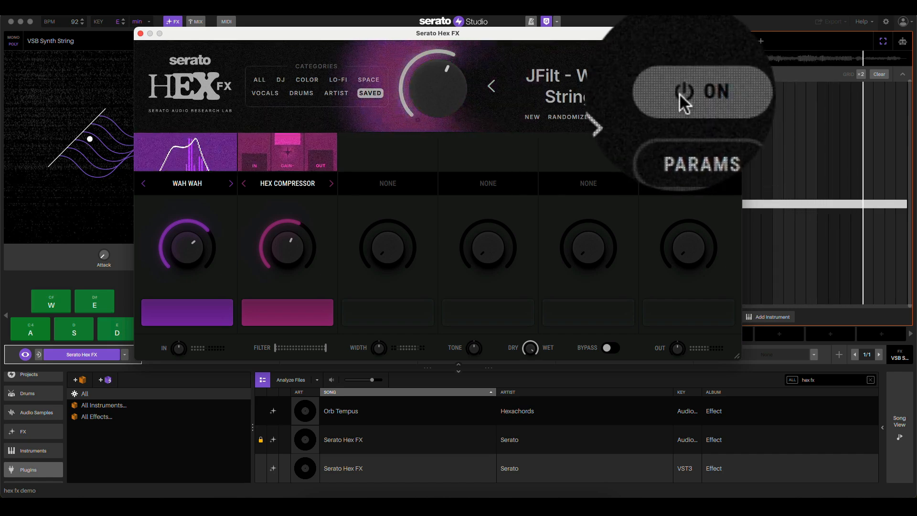
left_click(683, 98)
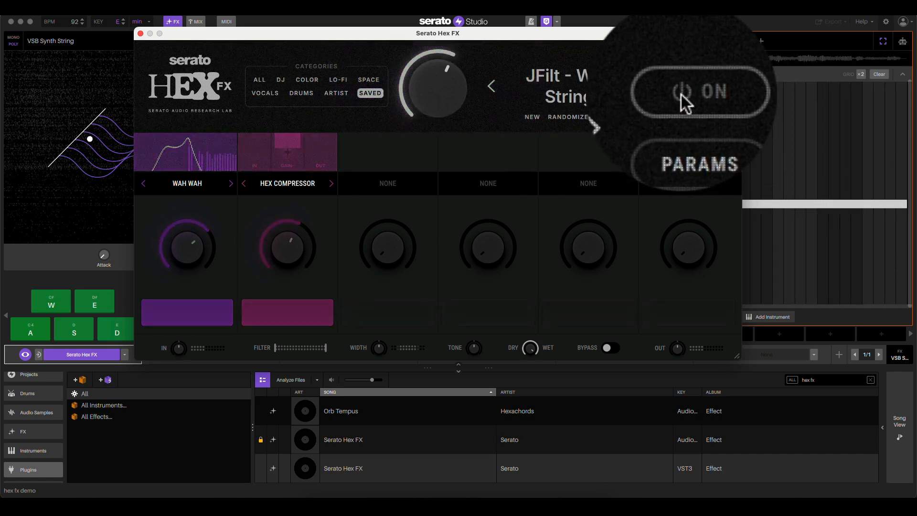
left_click(683, 75)
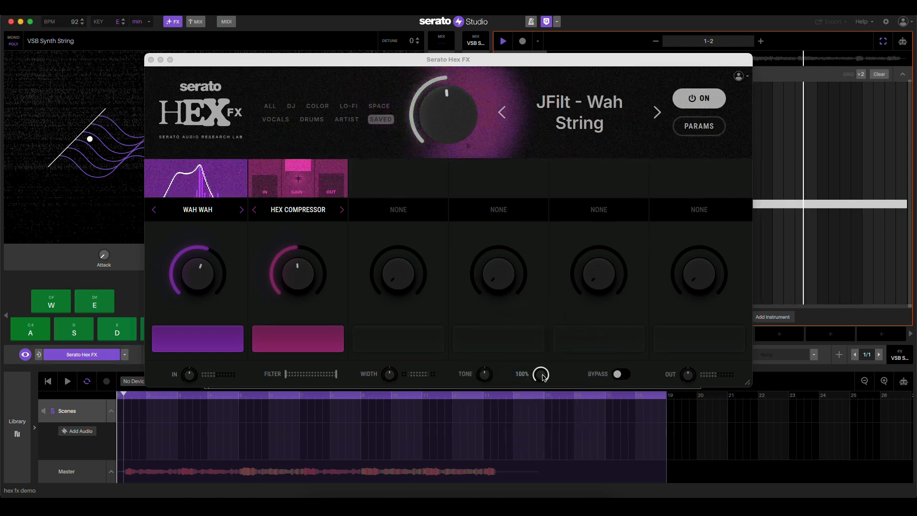
Step: Sweep the Wah String chain's dry/wet mix to 0% and back to about halfway, and turn up its main macro knob
mouse_move(544, 378)
left_mouse_down()
mouse_move(543, 413)
mouse_move(536, 379)
left_mouse_up()
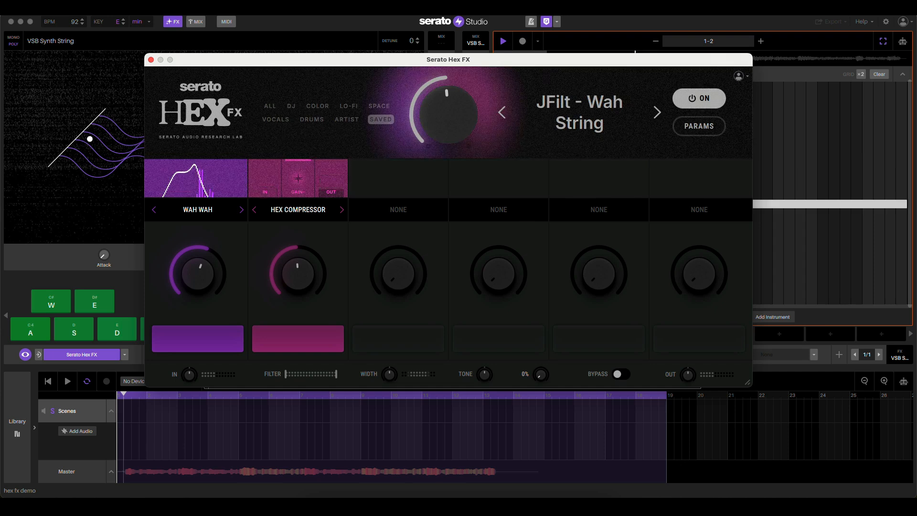
scroll(536, 379, "up", 2)
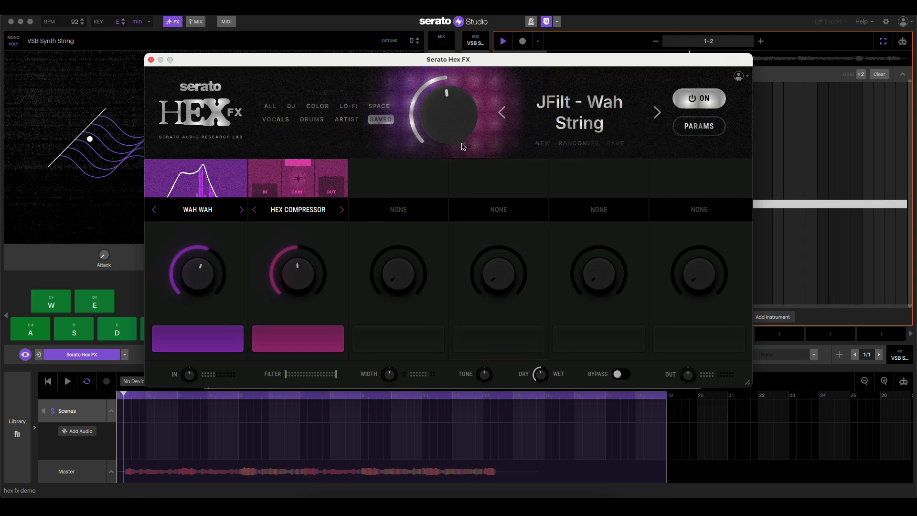
mouse_move(450, 126)
left_mouse_down()
mouse_move(450, 84)
mouse_move(450, 112)
left_mouse_up()
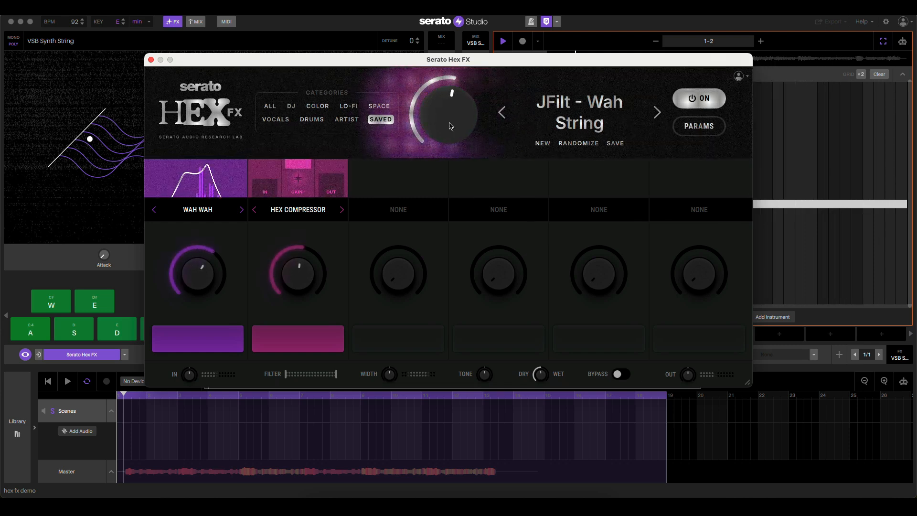
mouse_move(449, 115)
left_mouse_down()
mouse_move(449, 86)
mouse_move(449, 107)
left_mouse_up()
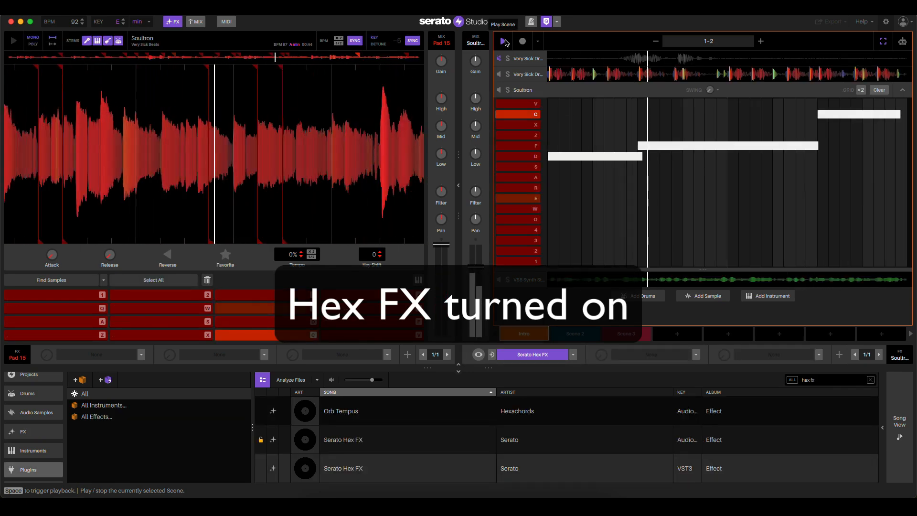
Step: Switch to the browser's Serato Hex FX pricing page and highlight "Introductory price" in the Buy option
left_click(902, 385)
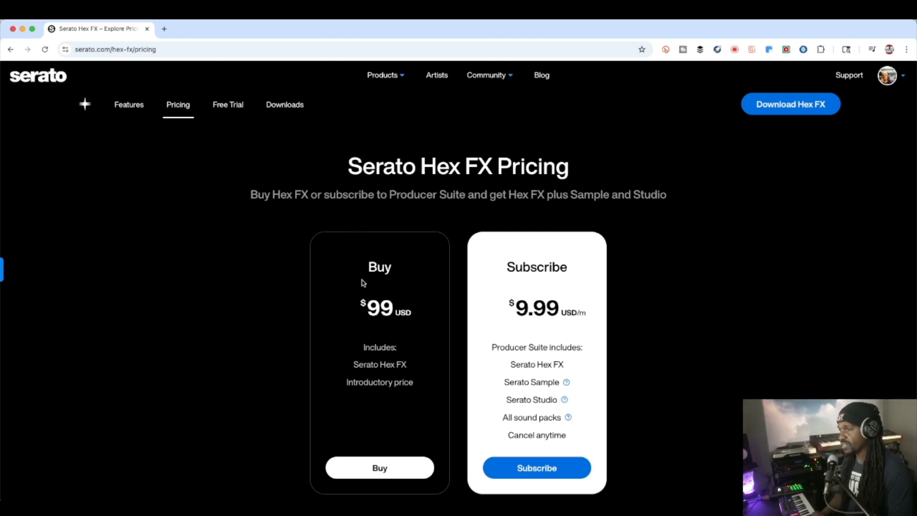
left_click_drag(345, 382, 411, 385)
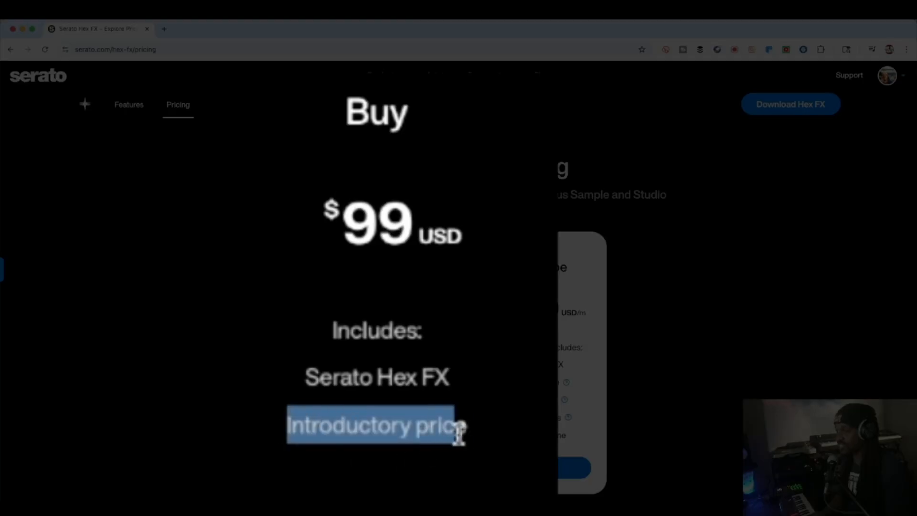